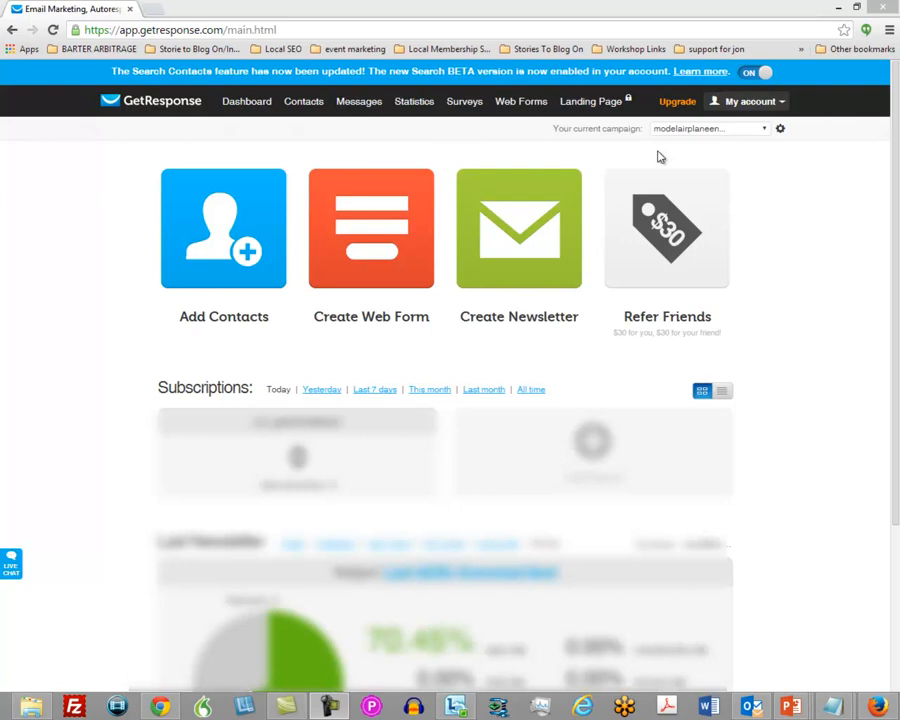
Start a new autoresponder and create a new email as its message.
mouse_move(350, 106)
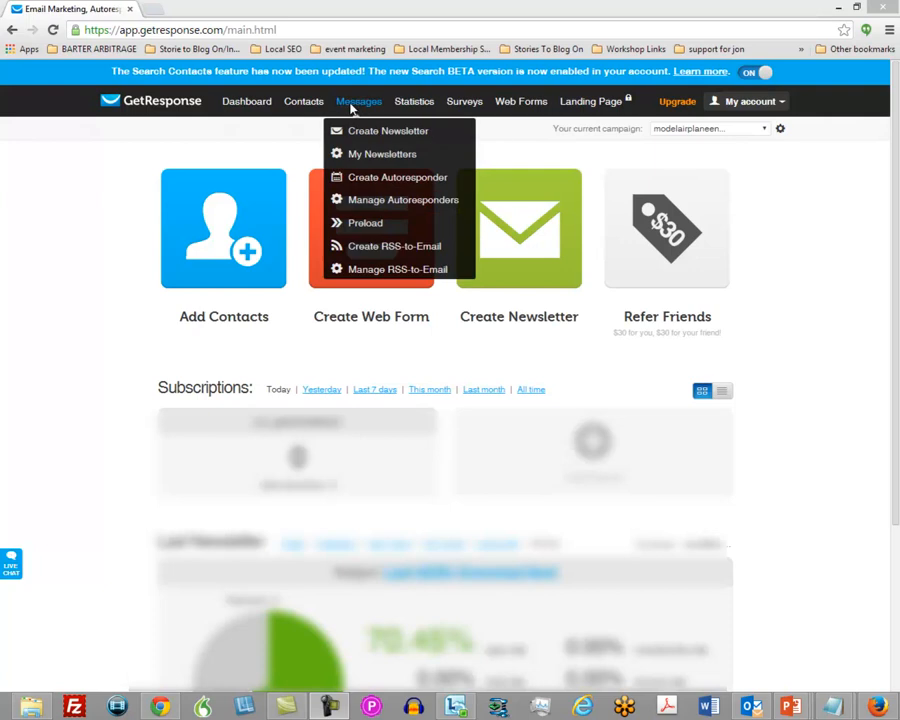
left_click(372, 179)
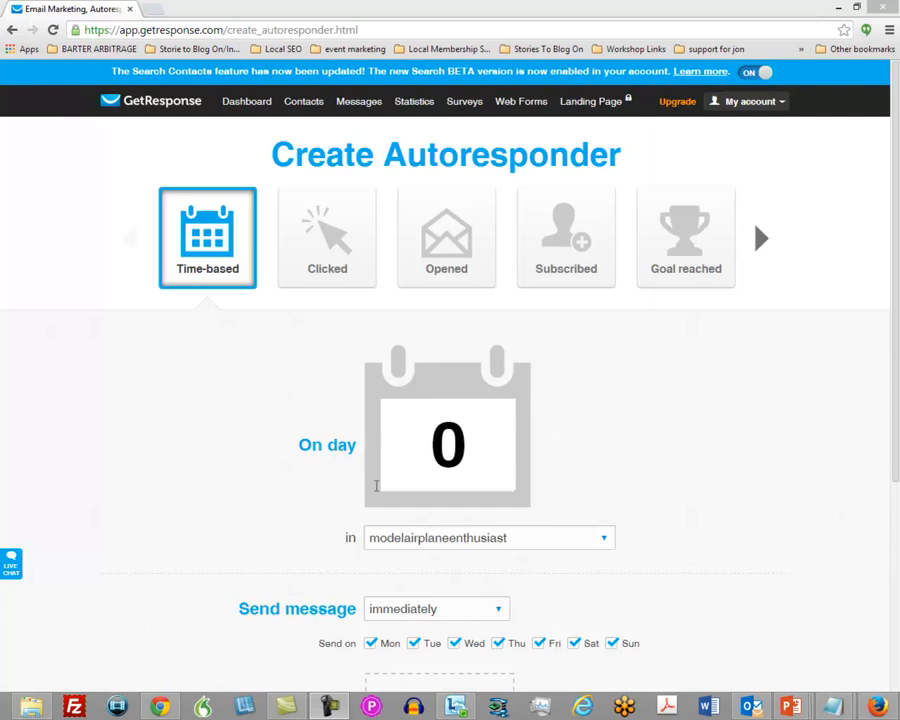
scroll(601, 401, "down", 3)
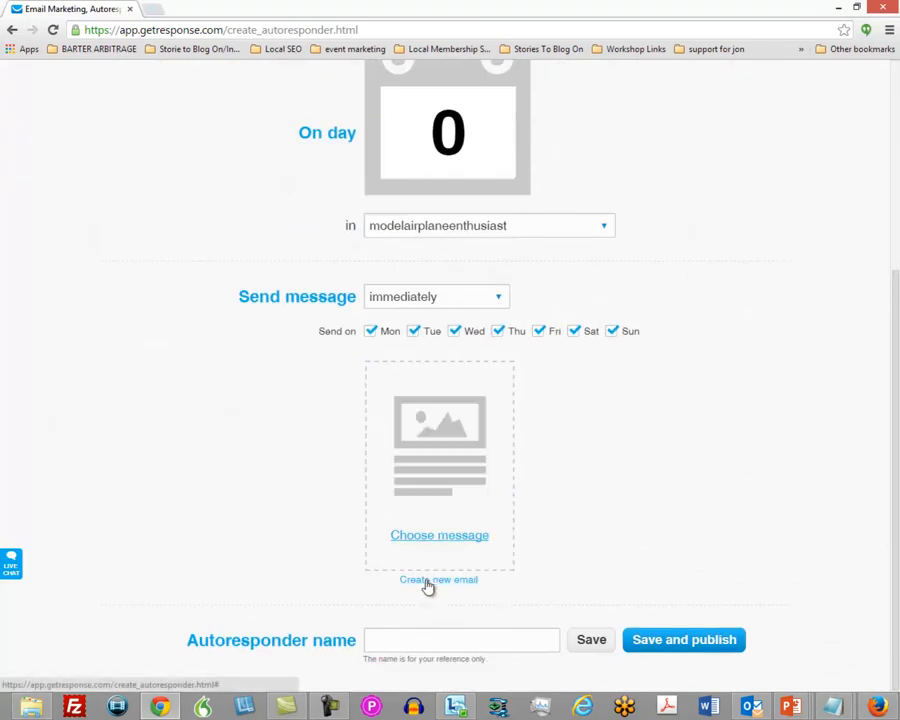
left_click(427, 582)
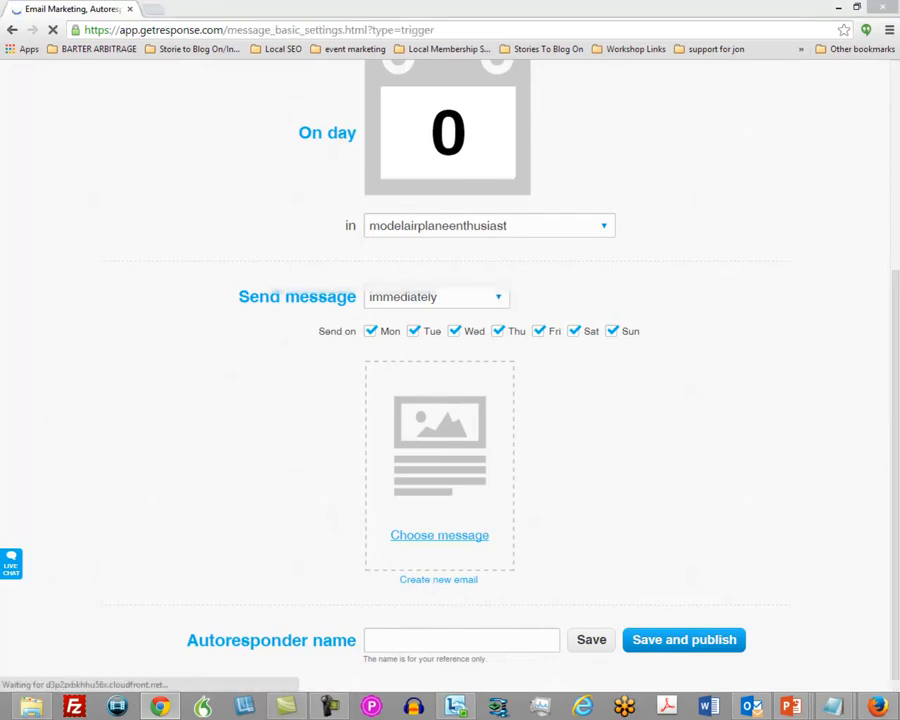
Name the message "Month One" and begin its subject line with "Welcome To Month One of Model Airplane Entusiast -".
left_click(350, 156)
type("Month One")
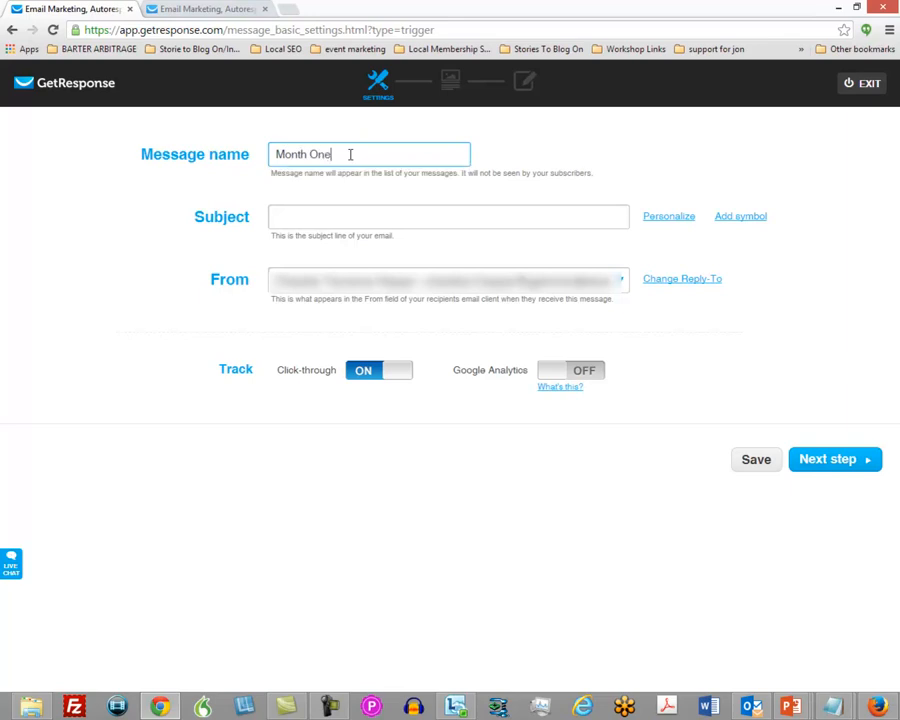
left_click(324, 214)
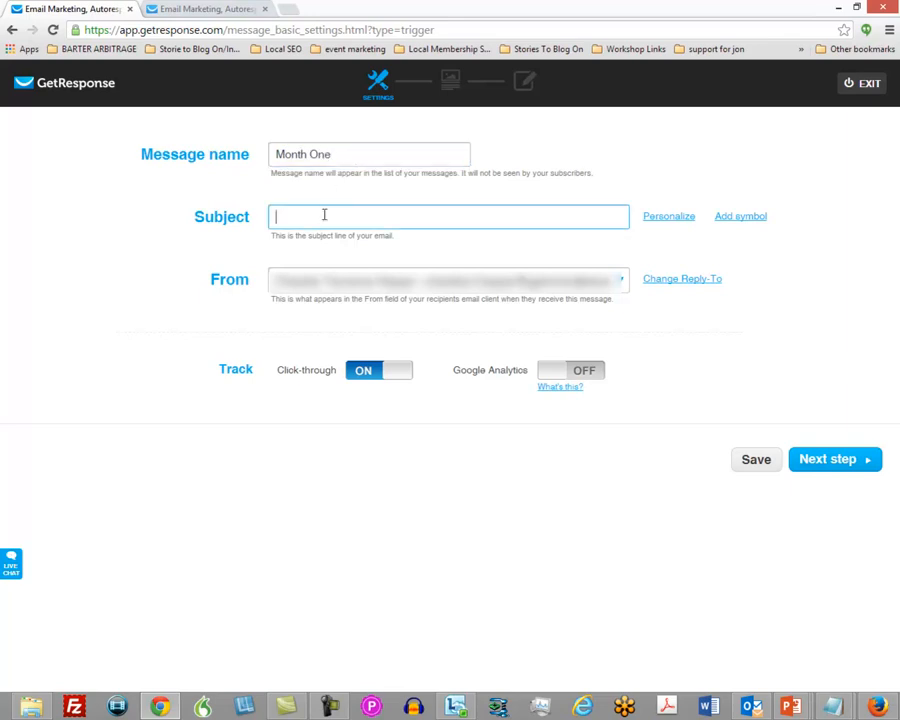
type("Wle")
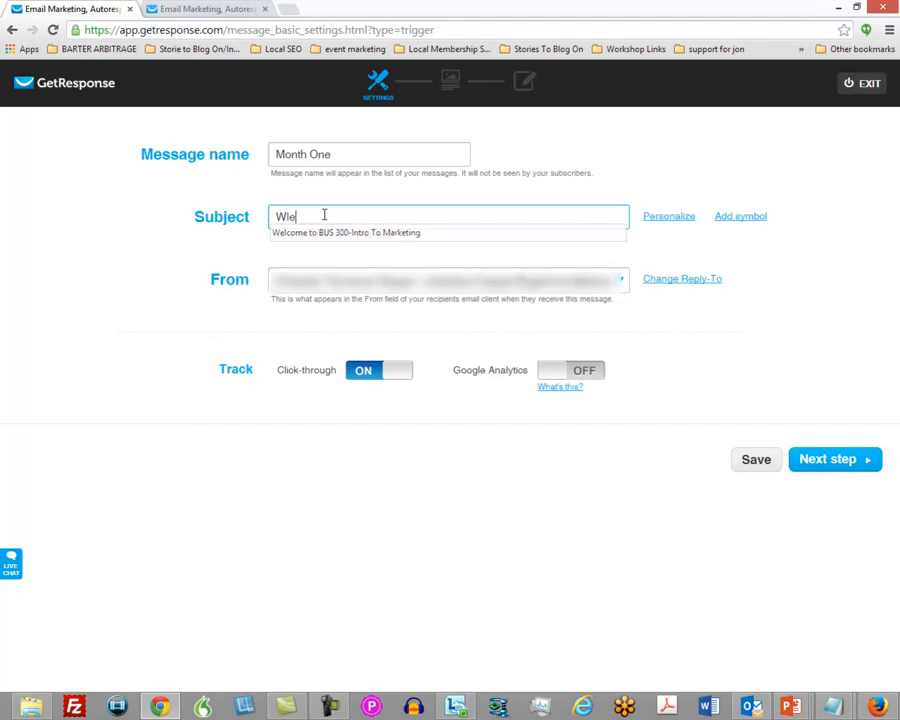
key("BackSpace")
key("BackSpace")
type("elciom")
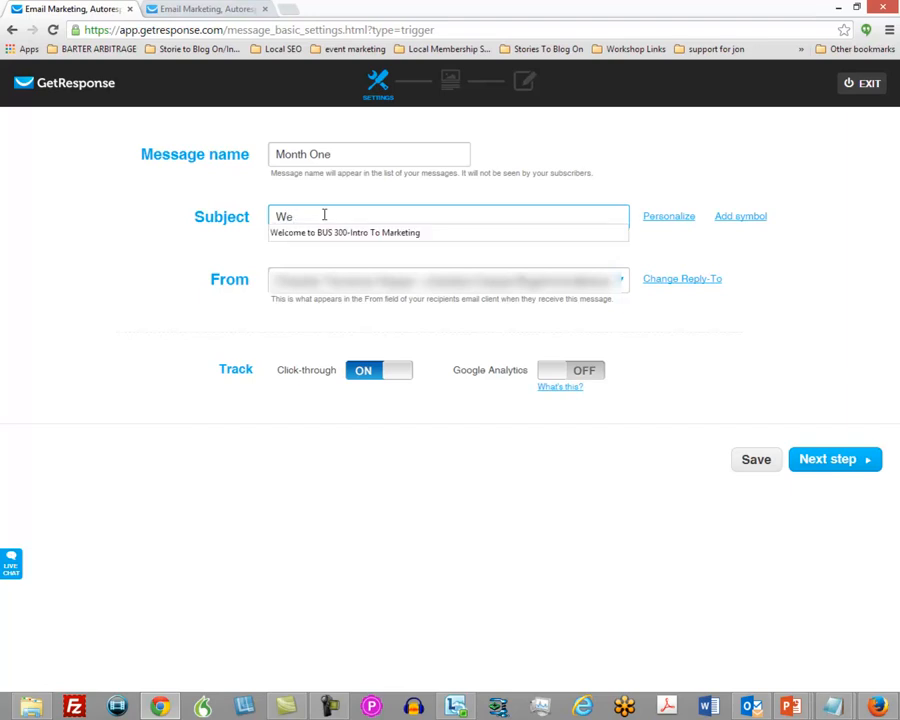
key("BackSpace")
key("BackSpace")
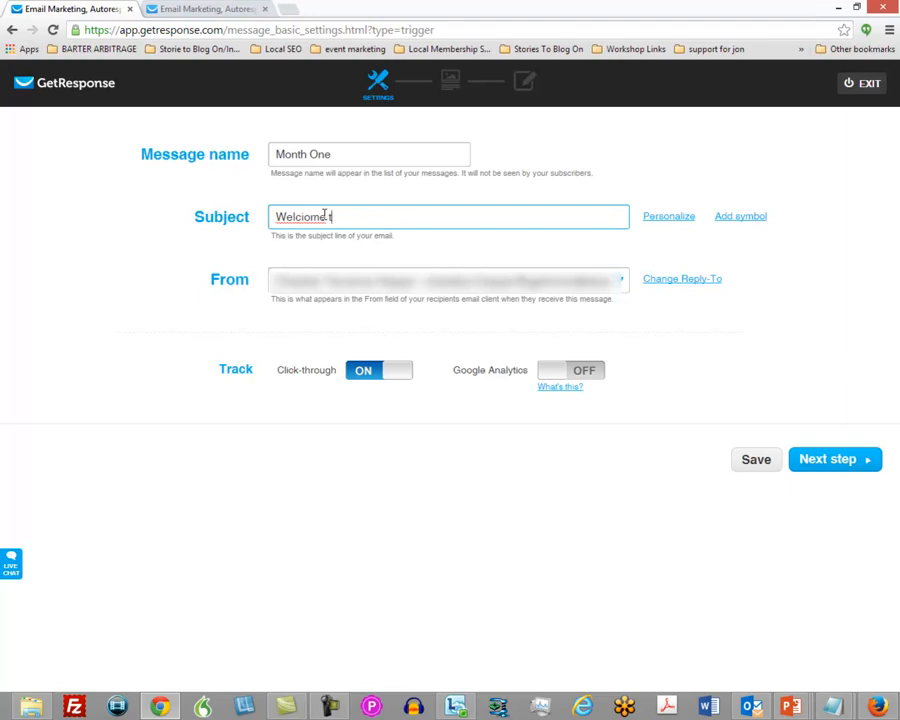
key("BackSpace")
type("ome")
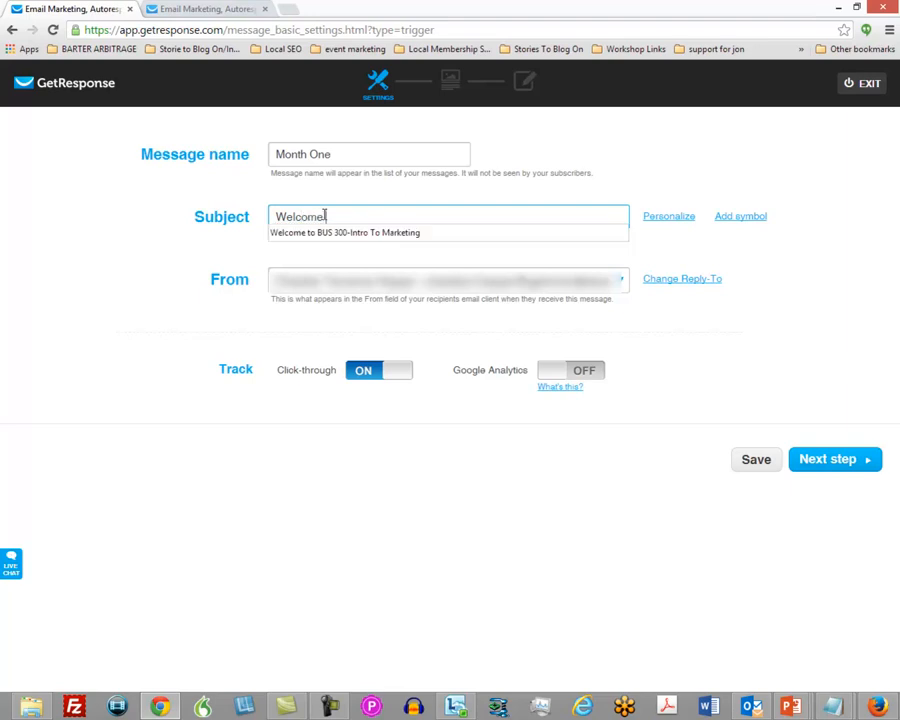
type(" To Month")
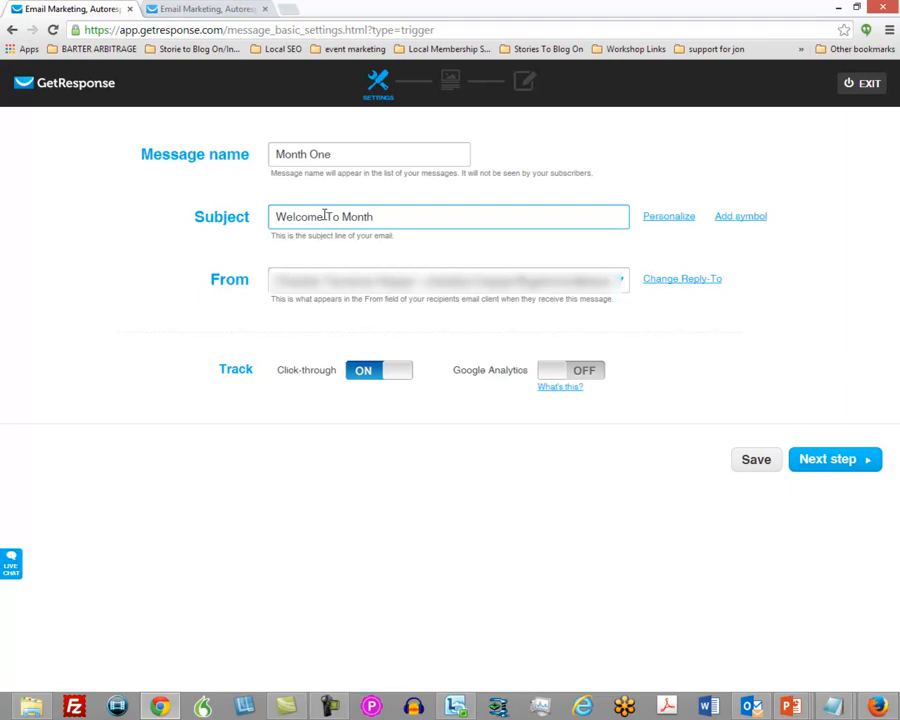
type(" One of Model Airplane En")
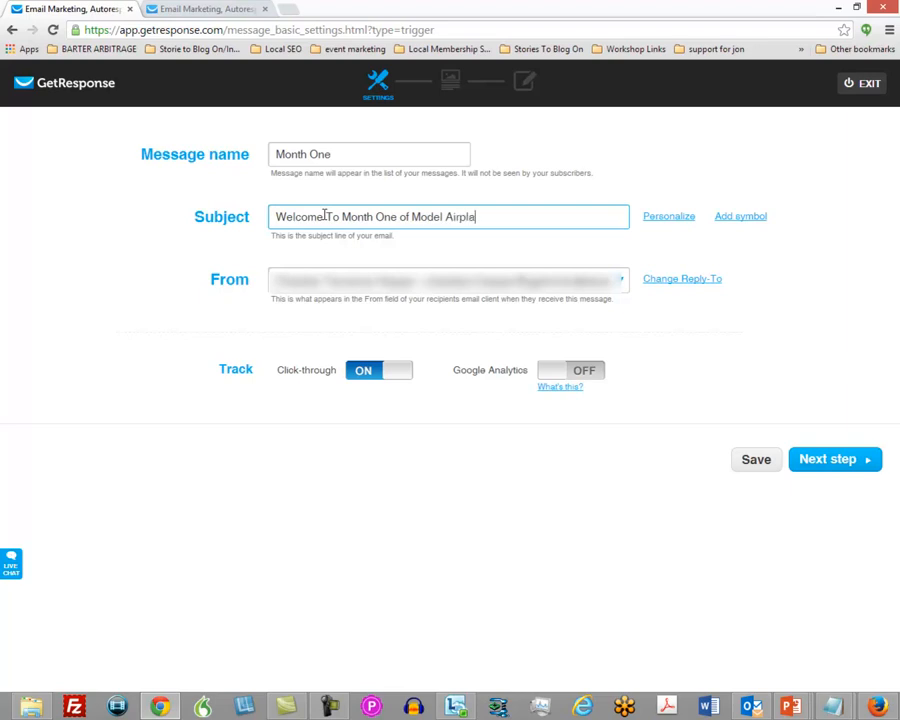
type("tusiast -")
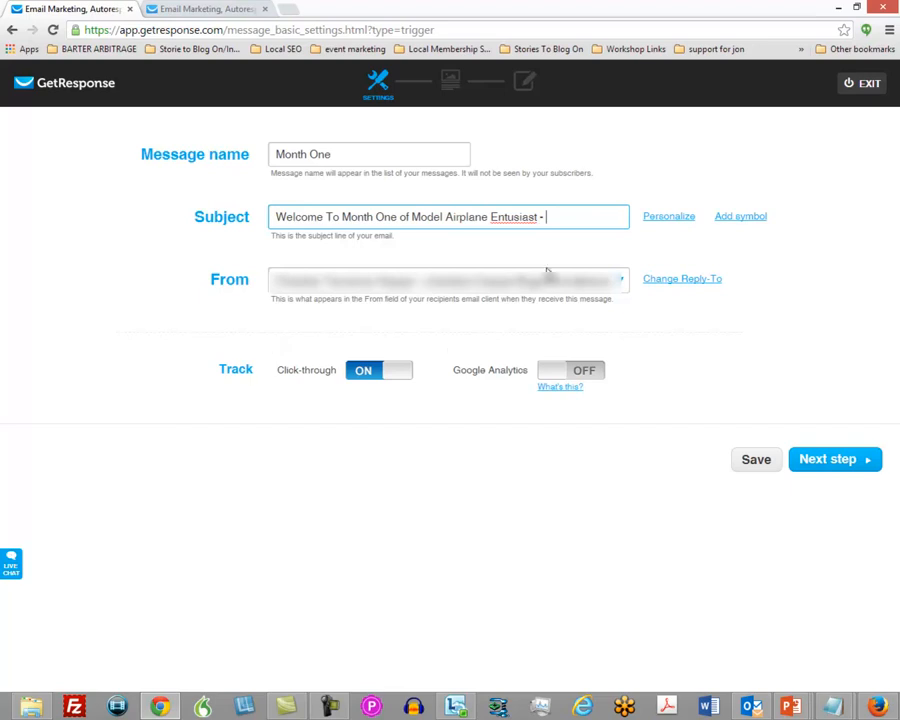
Change "Entusiast" to "Enttusiast" in the subject line and append "Download This Month's Content" at its end.
left_click(508, 214)
type("h")
left_click(570, 216)
type("Download")
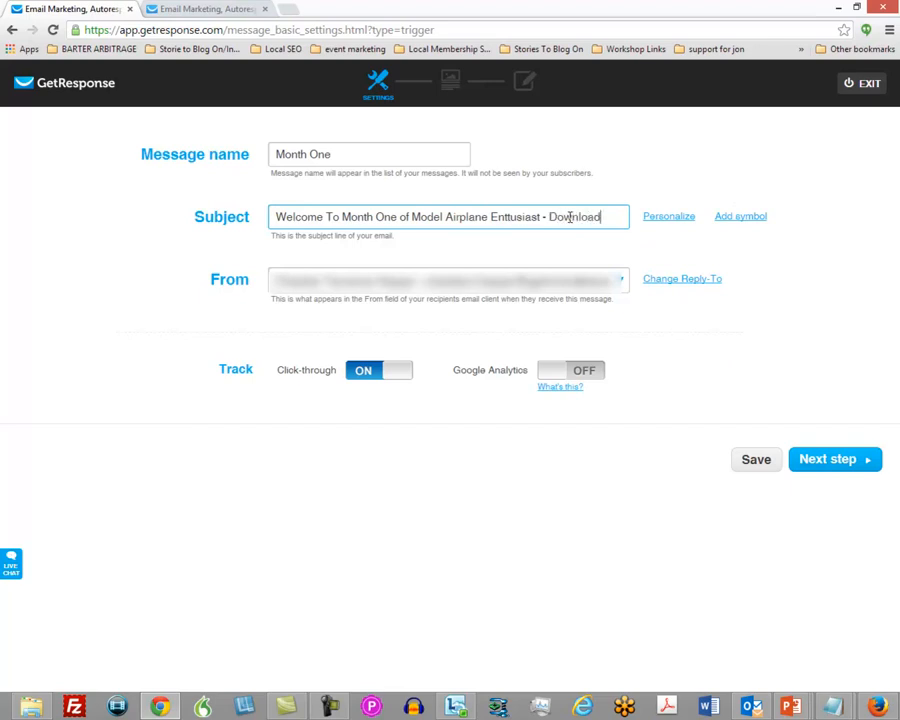
type(" This")
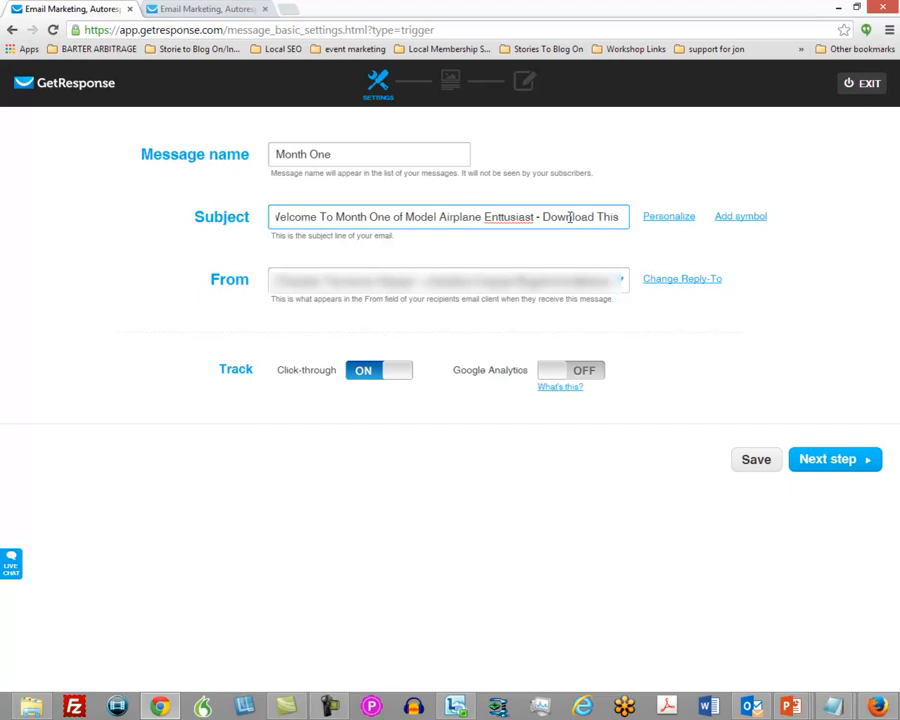
type(" Month's")
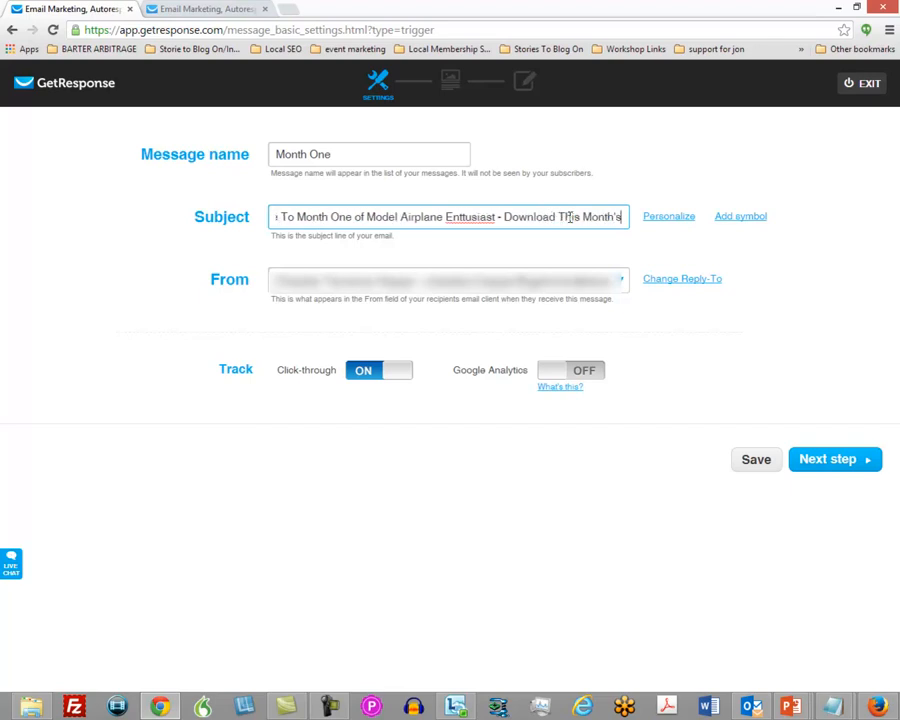
type(" Content")
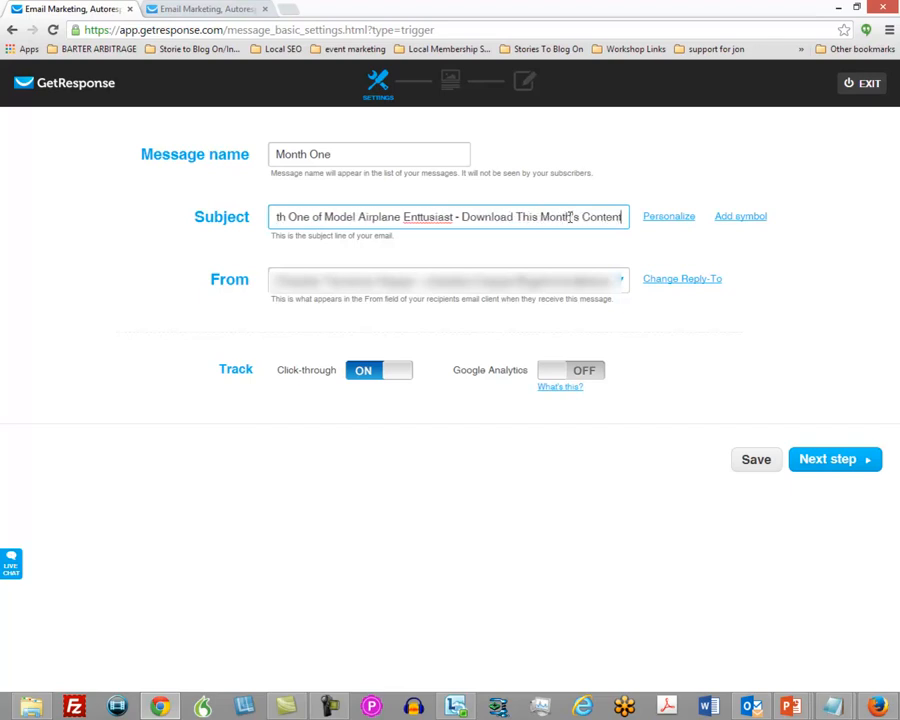
left_click(121, 285)
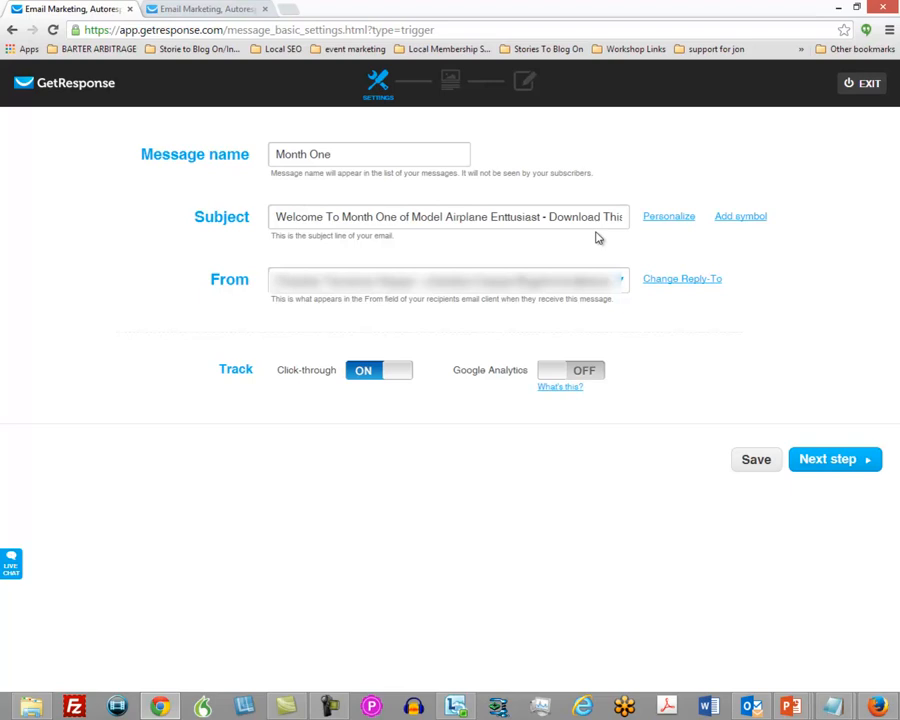
Proceed to the template choice and start the email from scratch with the blank template.
left_click(828, 471)
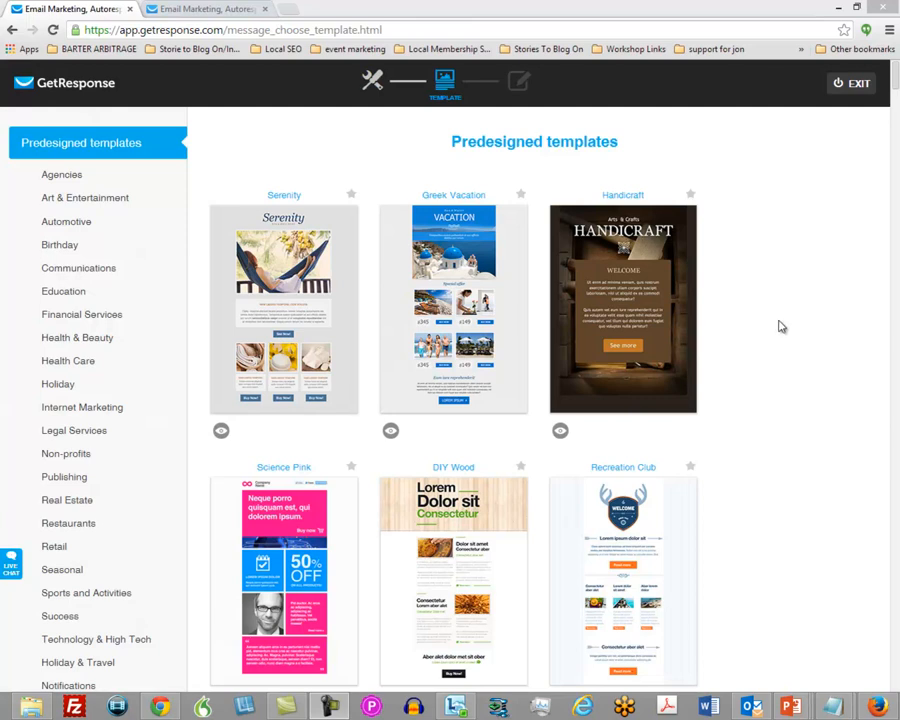
scroll(775, 340, "down", 3)
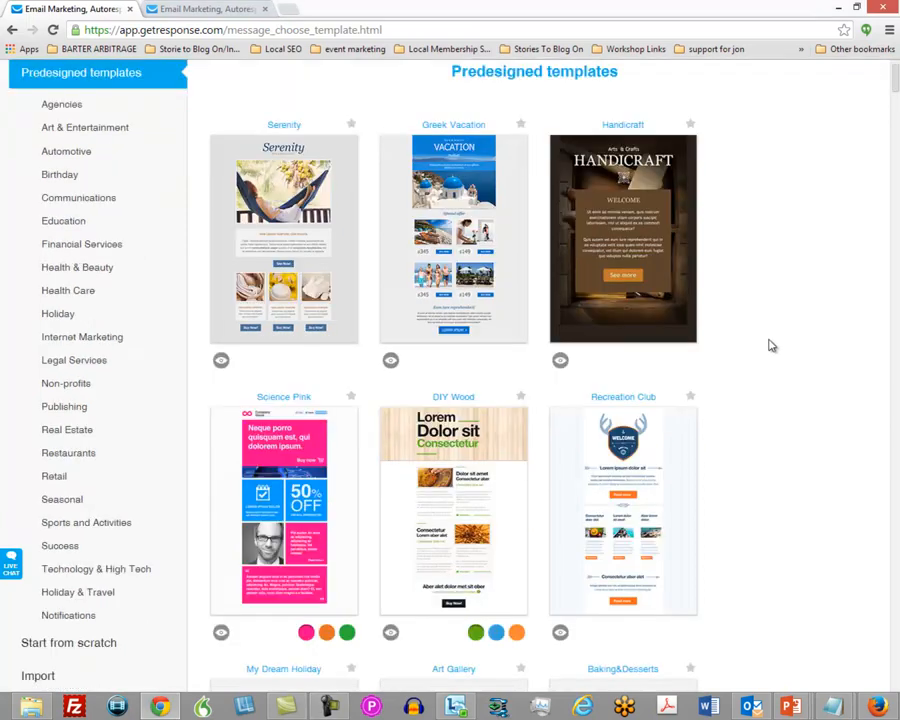
scroll(768, 364, "down", 2)
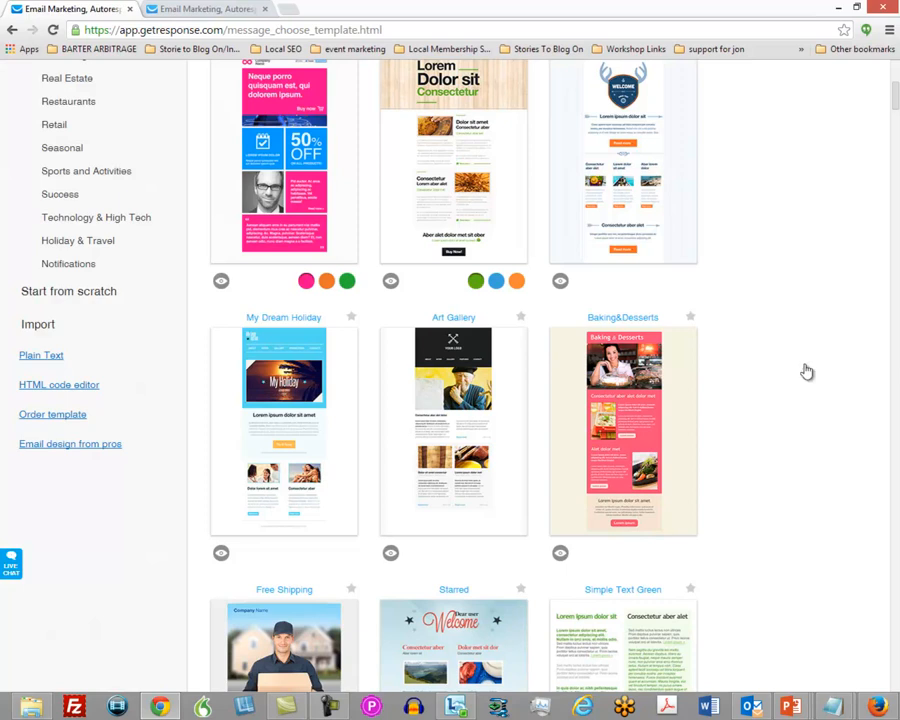
left_click(80, 293)
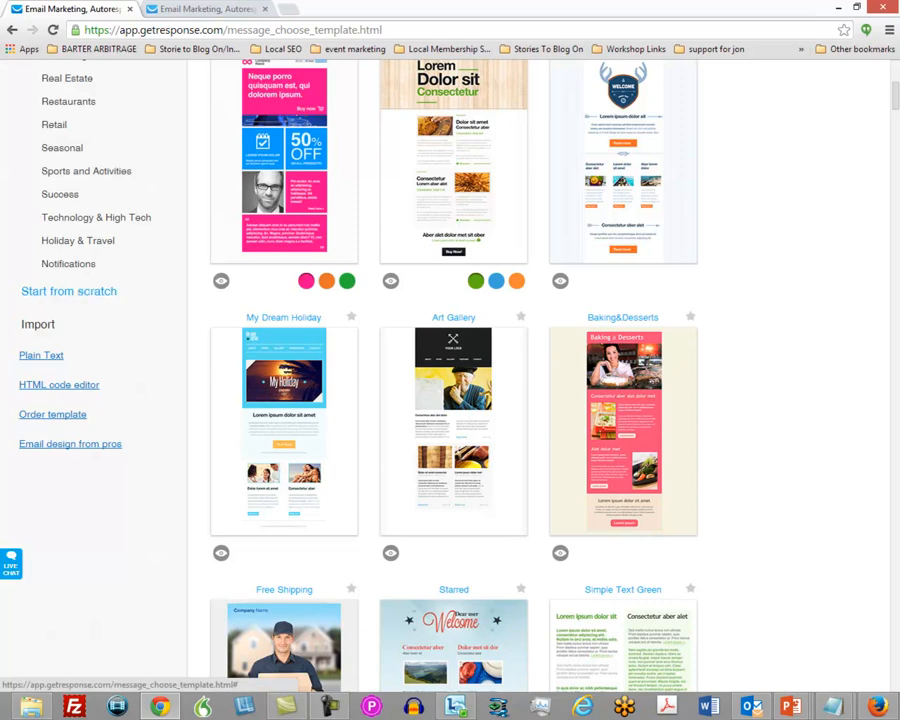
mouse_move(396, 268)
mouse_move(514, 280)
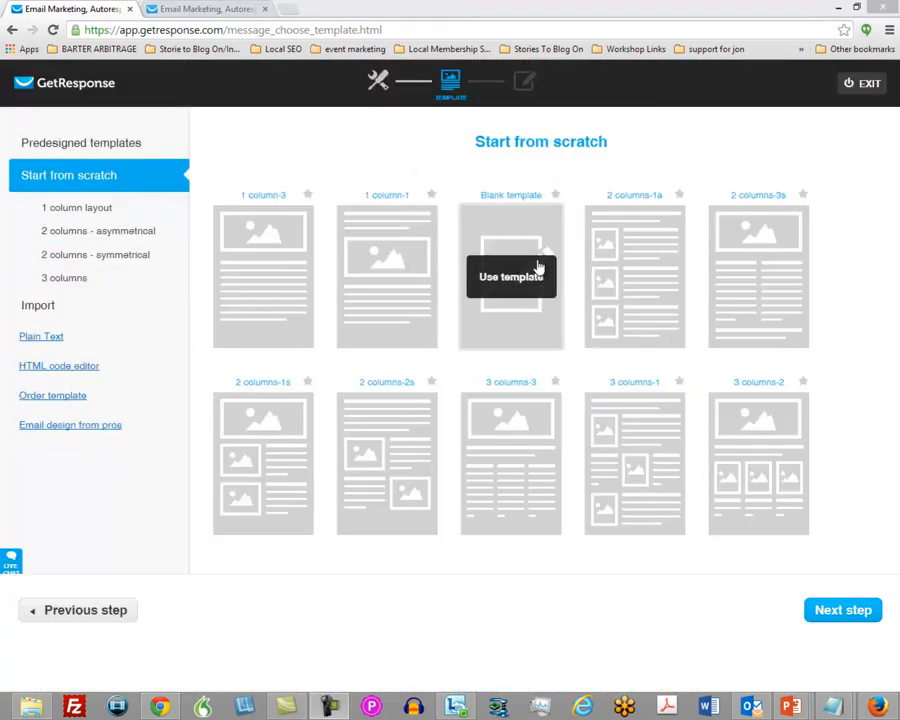
left_click(510, 280)
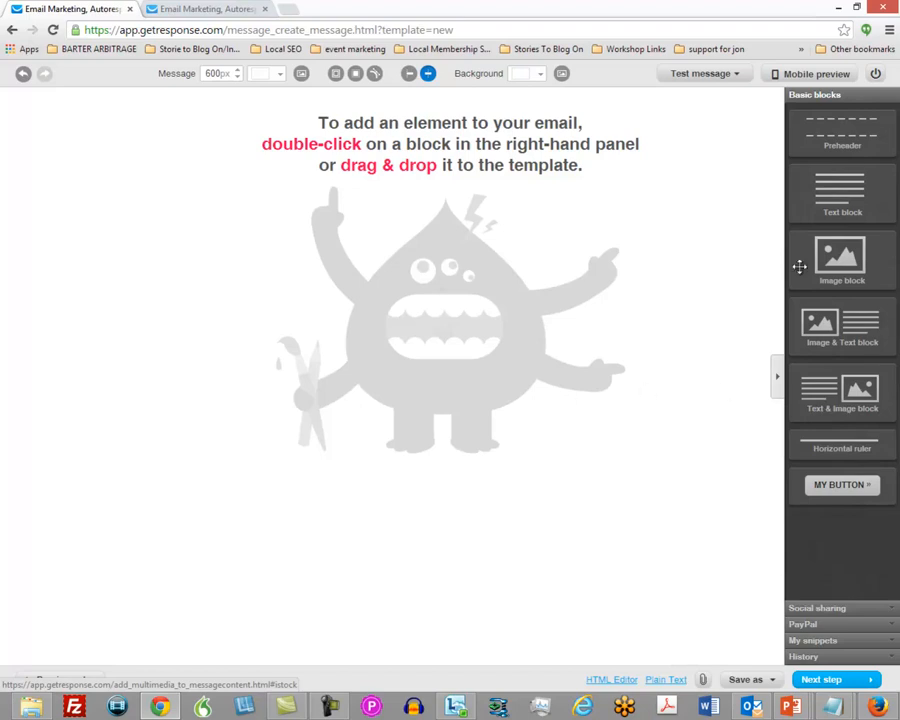
Add a text block to the email and replace its placeholder text with the prepared membership message beginning "Hello [[firstname]]".
left_click_drag(828, 193, 402, 160)
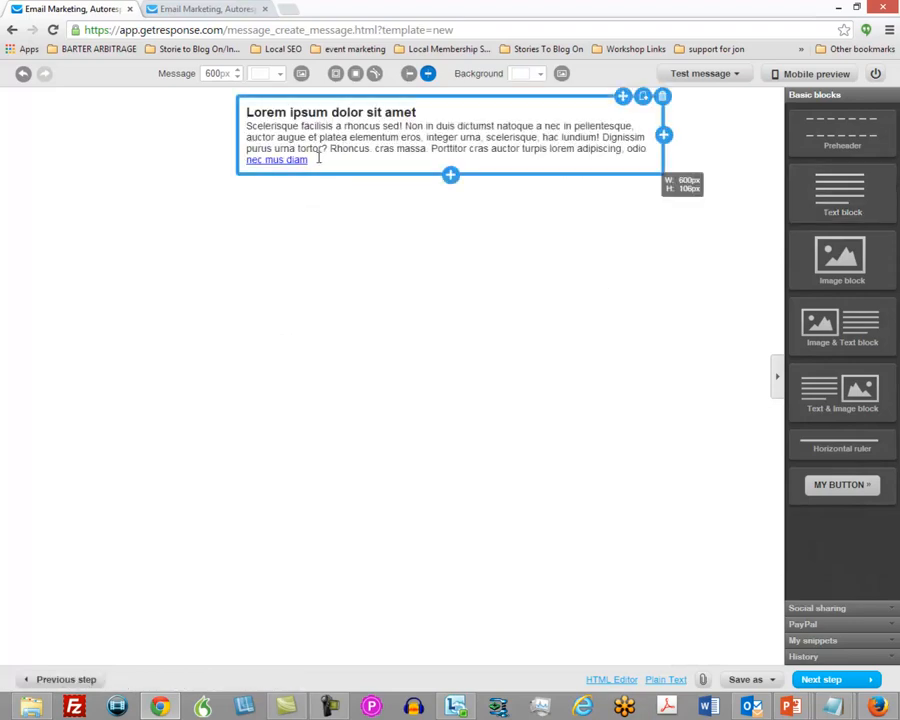
left_click(366, 158)
left_click_drag(366, 158, 250, 113)
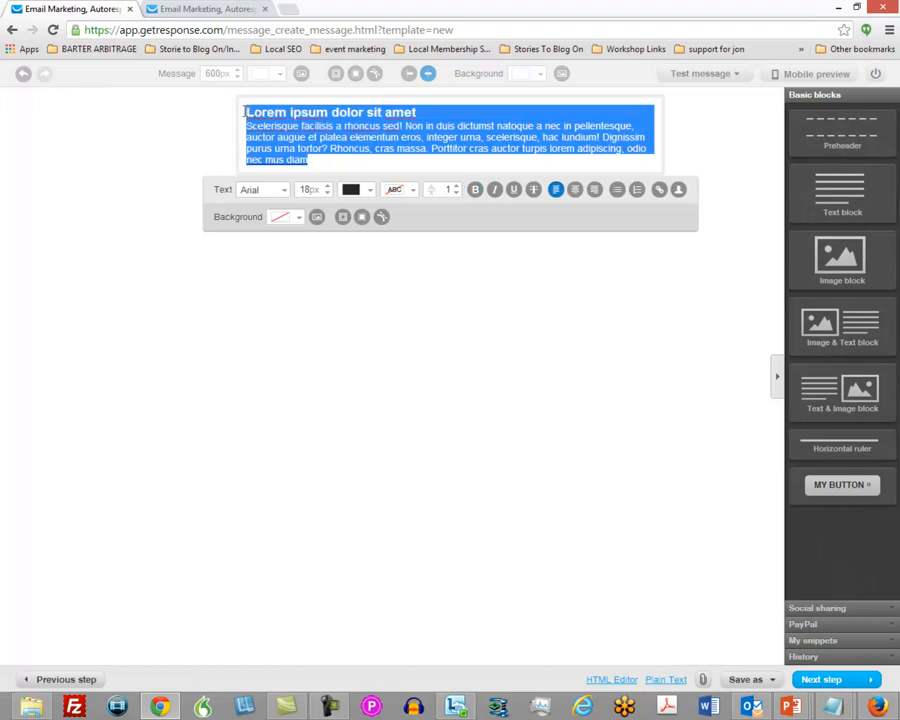
key("BackSpace")
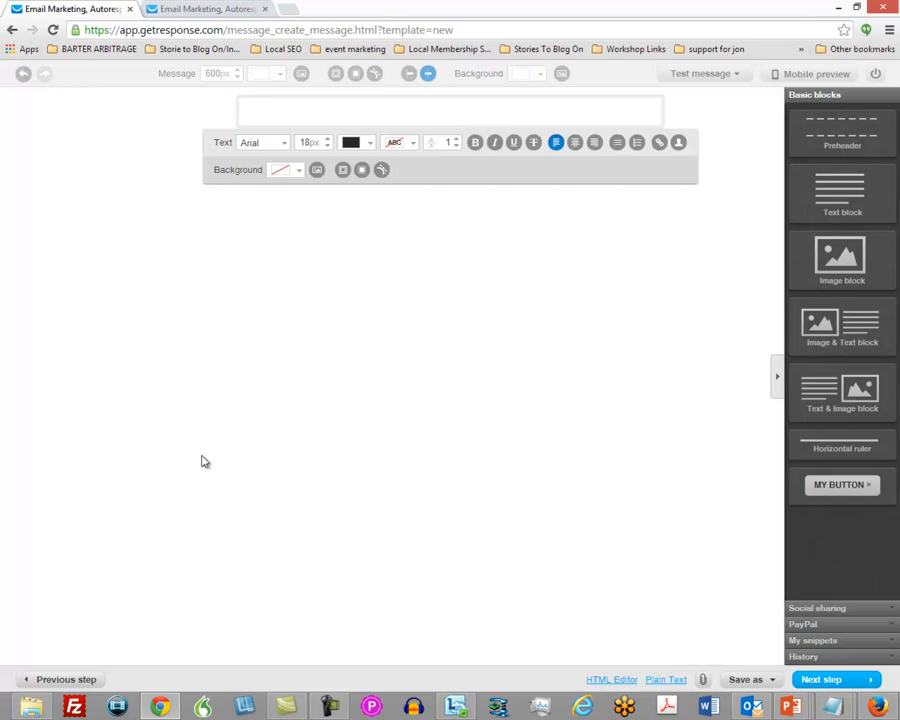
key("ctrl+v")
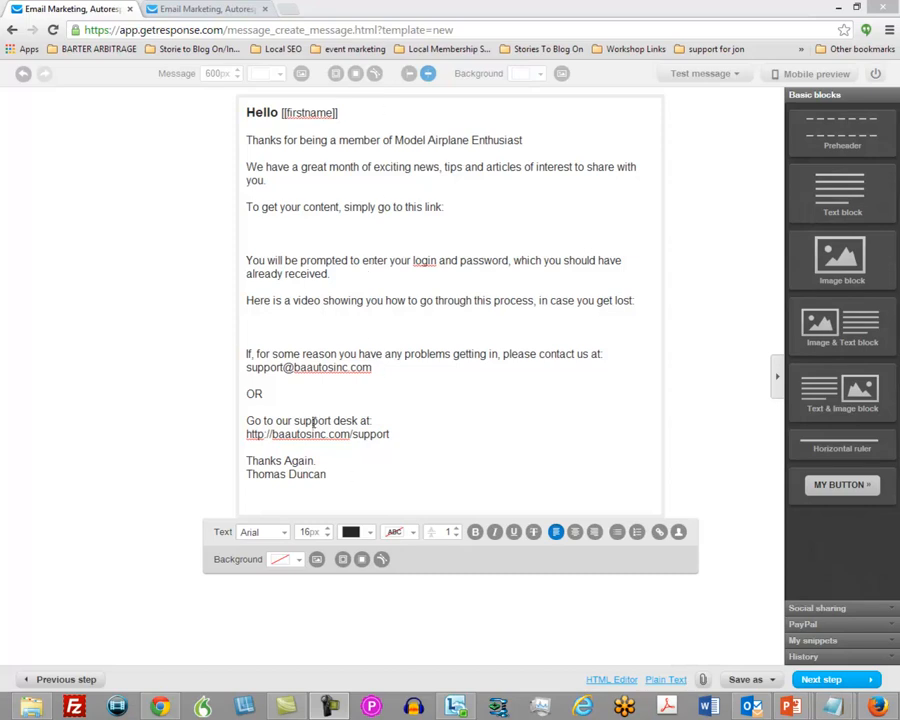
Copy the entire message body into the email's plain-text version and wrap its long lines.
left_click_drag(339, 474, 238, 104)
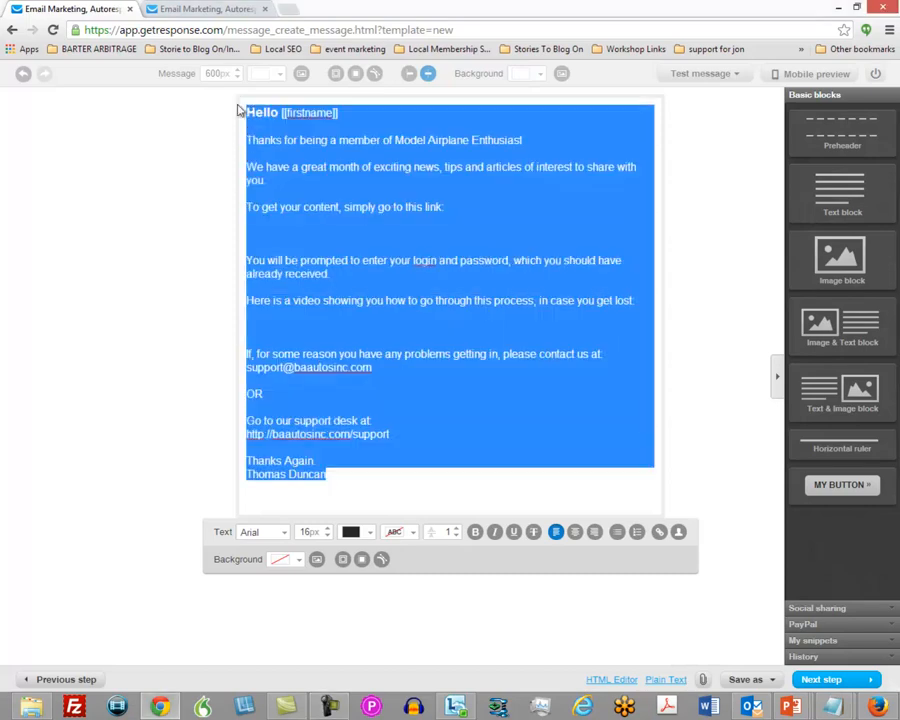
right_click(269, 143)
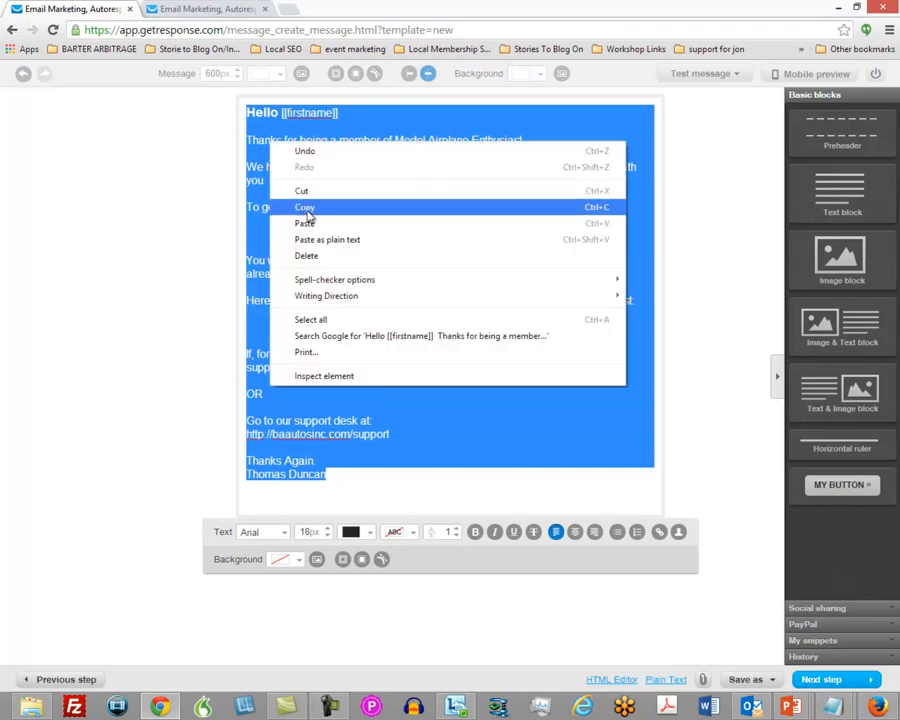
left_click(303, 208)
left_click(222, 264)
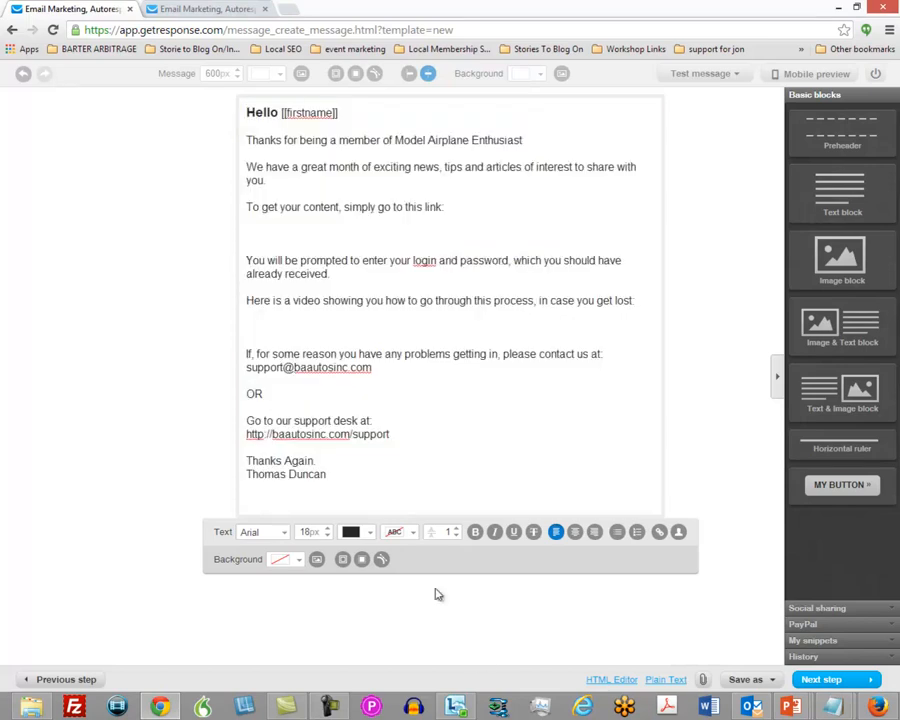
left_click(665, 681)
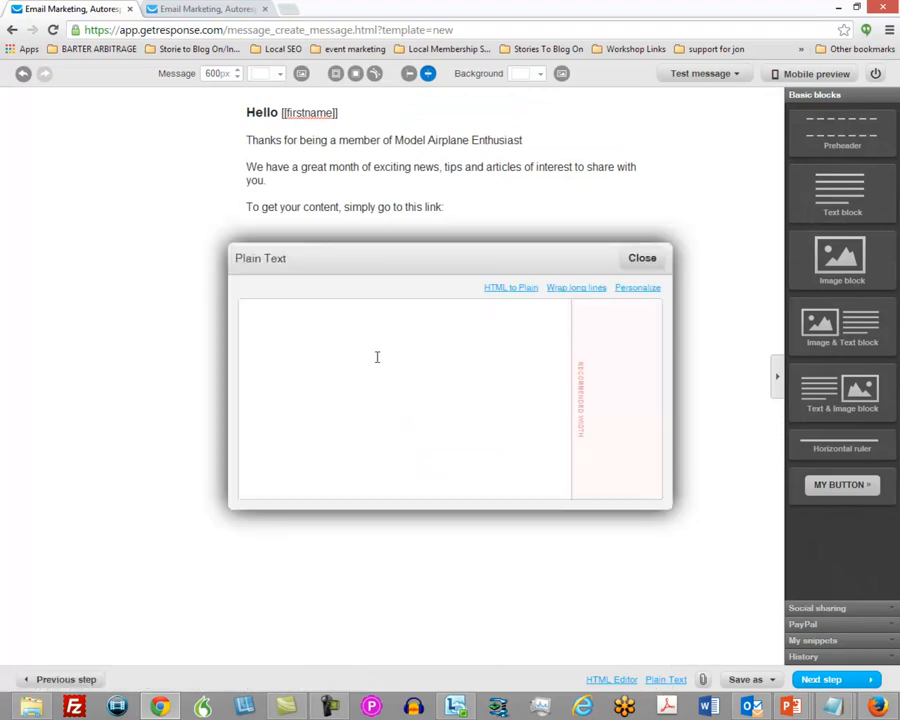
key("ctrl+v")
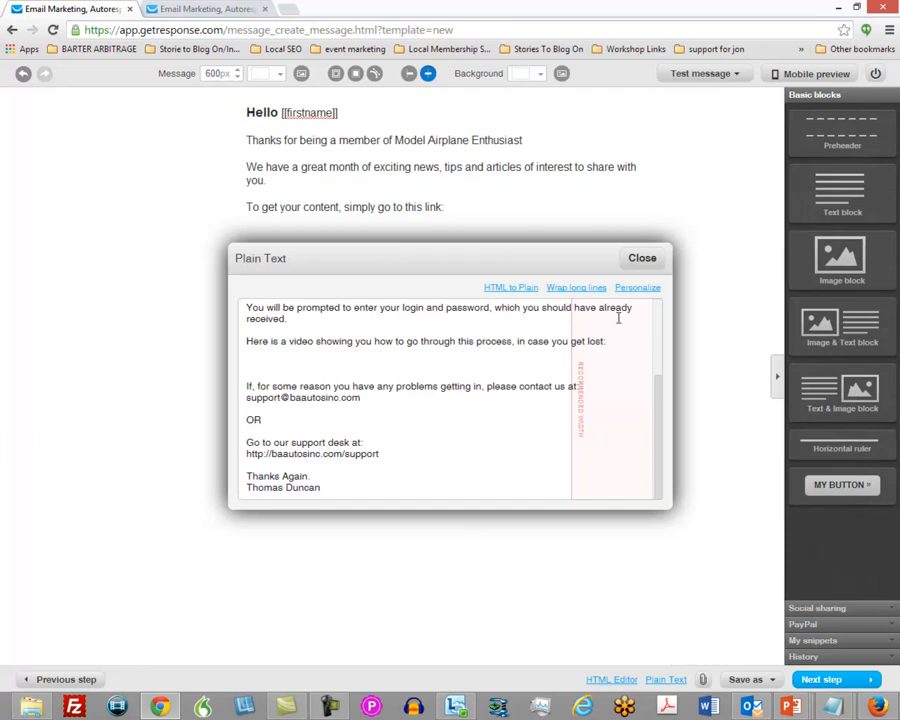
left_click(566, 291)
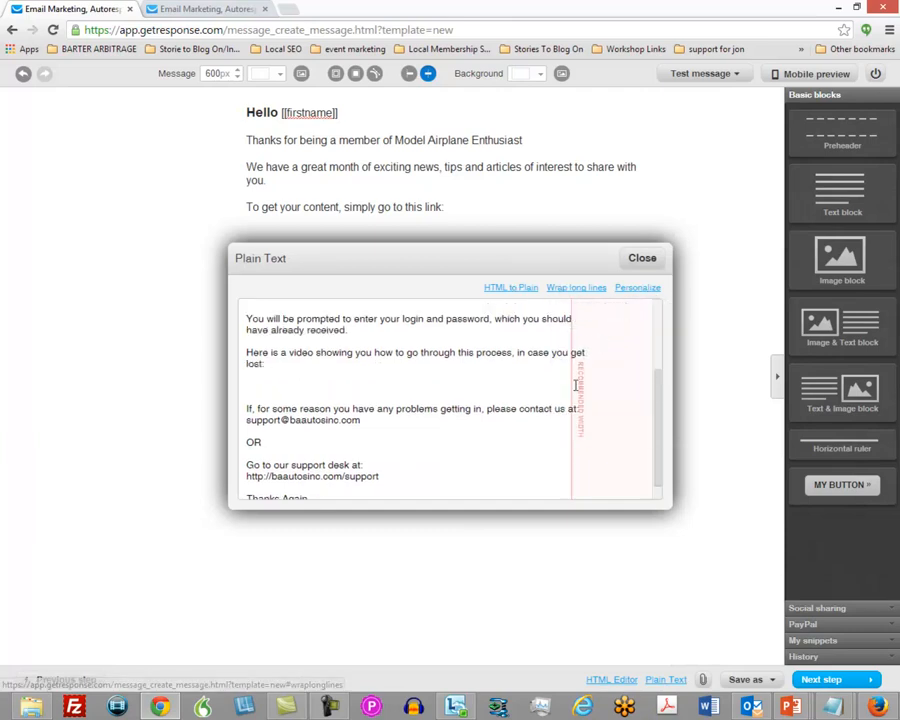
left_click(642, 259)
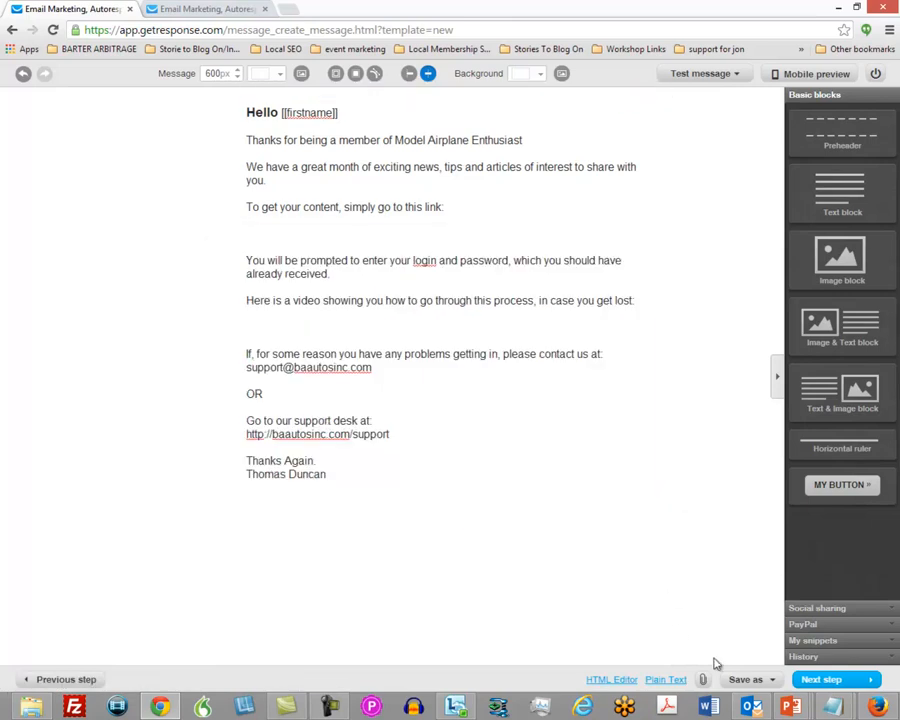
Finish the Month One email and save and publish its autoresponder for day 0.
left_click(745, 680)
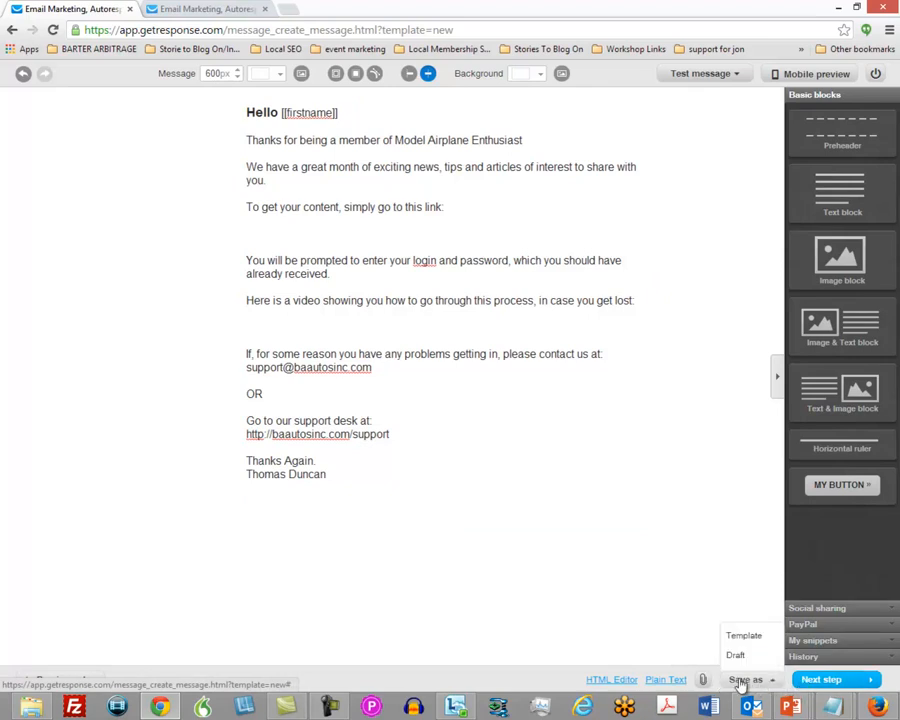
left_click(822, 680)
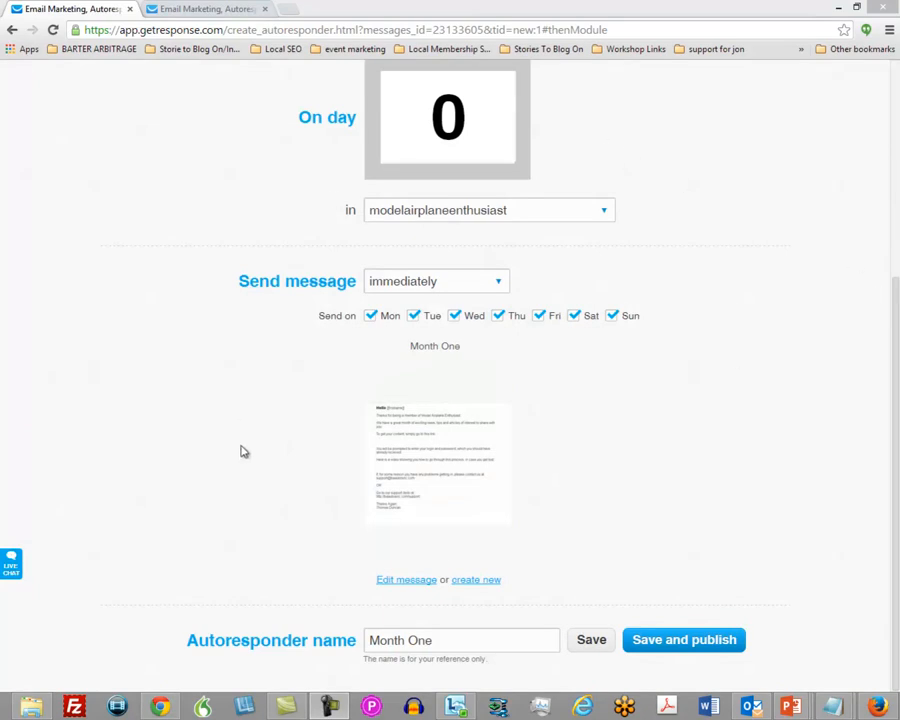
left_click(684, 640)
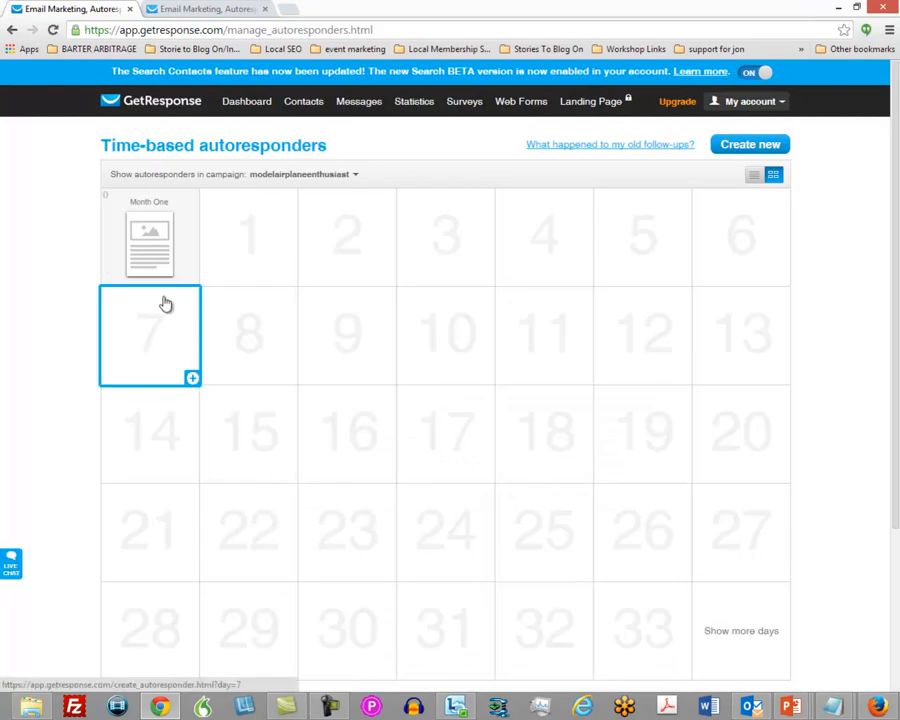
Duplicate the Month One autoresponder and schedule the copy for day 30.
mouse_move(155, 245)
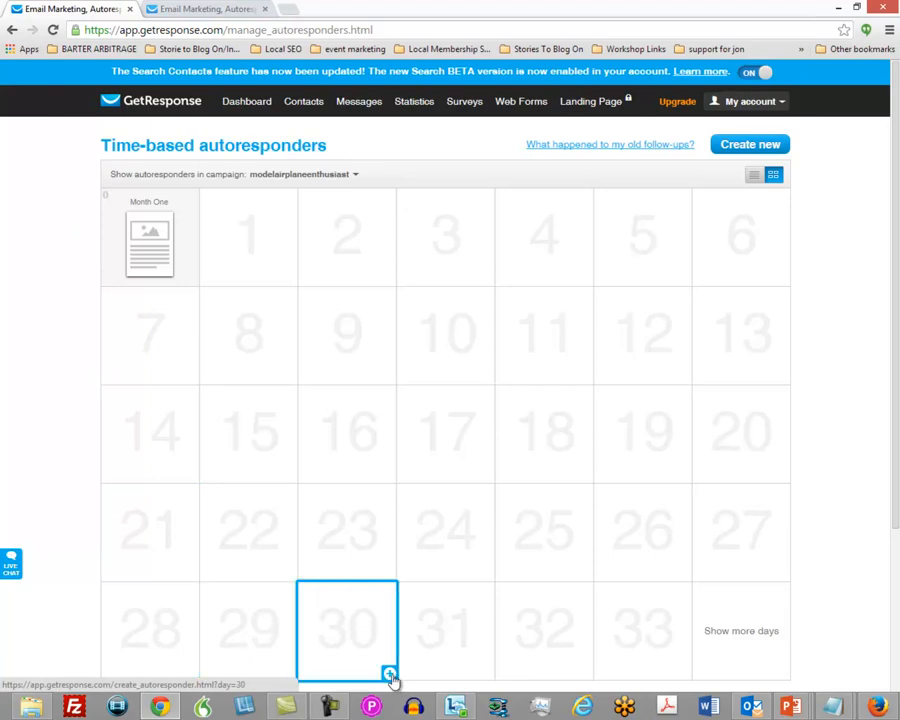
mouse_move(167, 270)
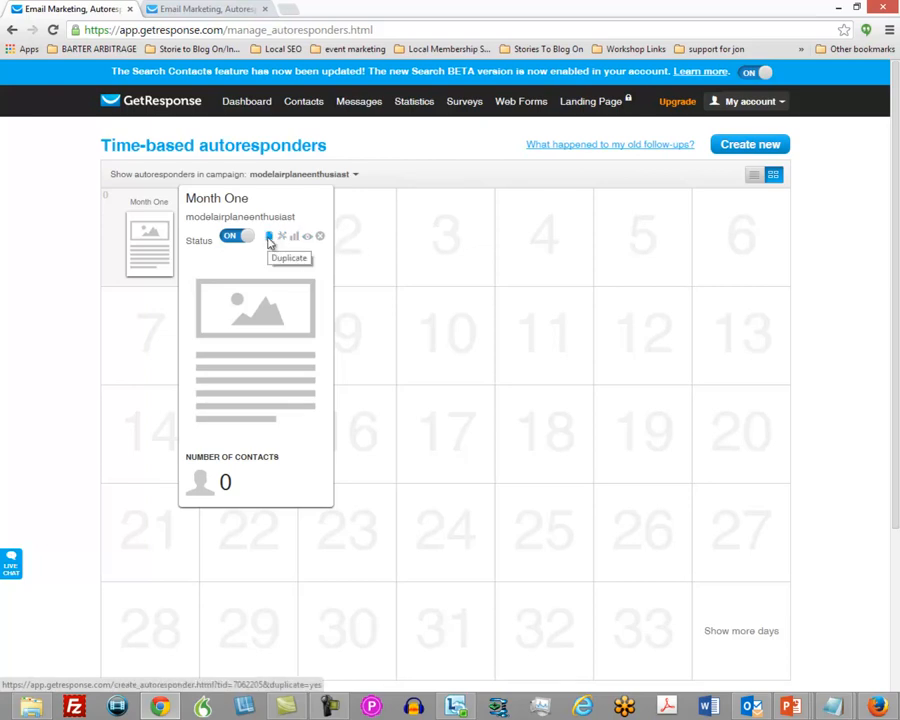
left_click(268, 239)
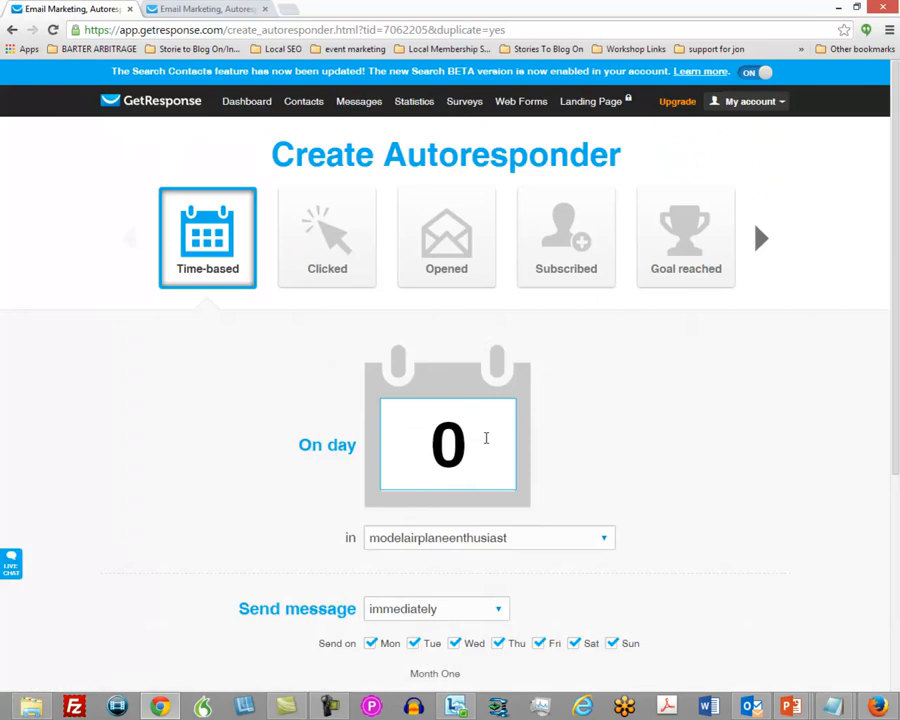
left_click(486, 438)
type("30")
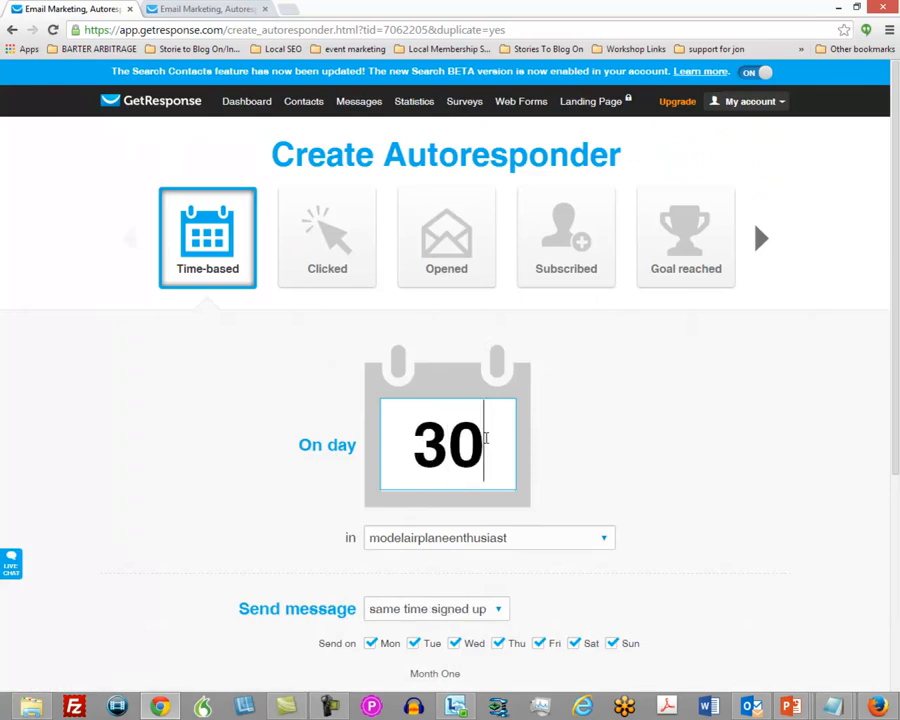
Rename the duplicated autoresponder as Month Two.
scroll(657, 440, "down", 2)
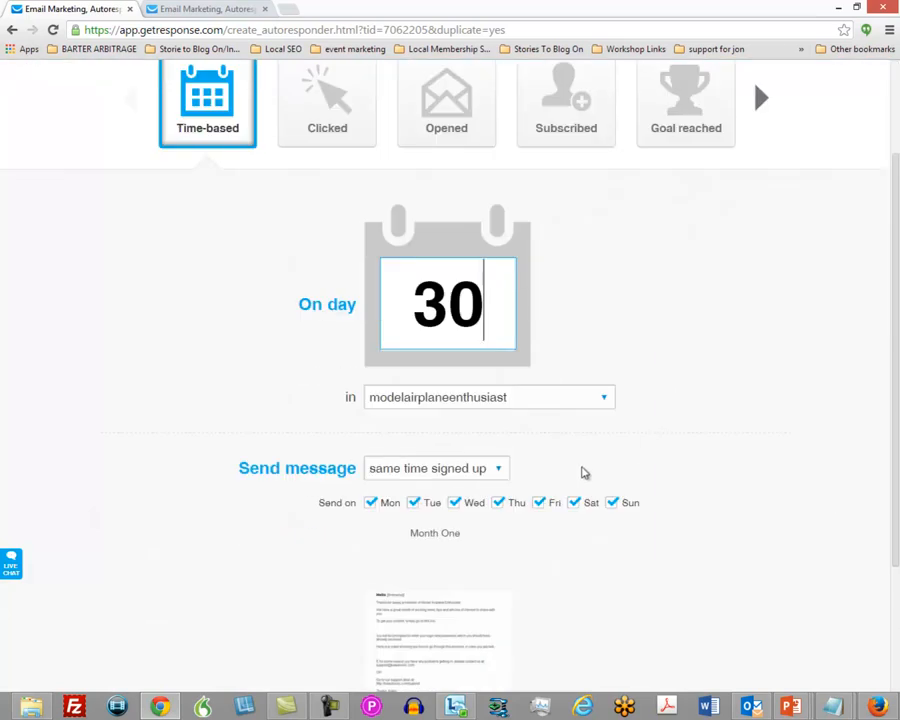
scroll(571, 471, "down", 3)
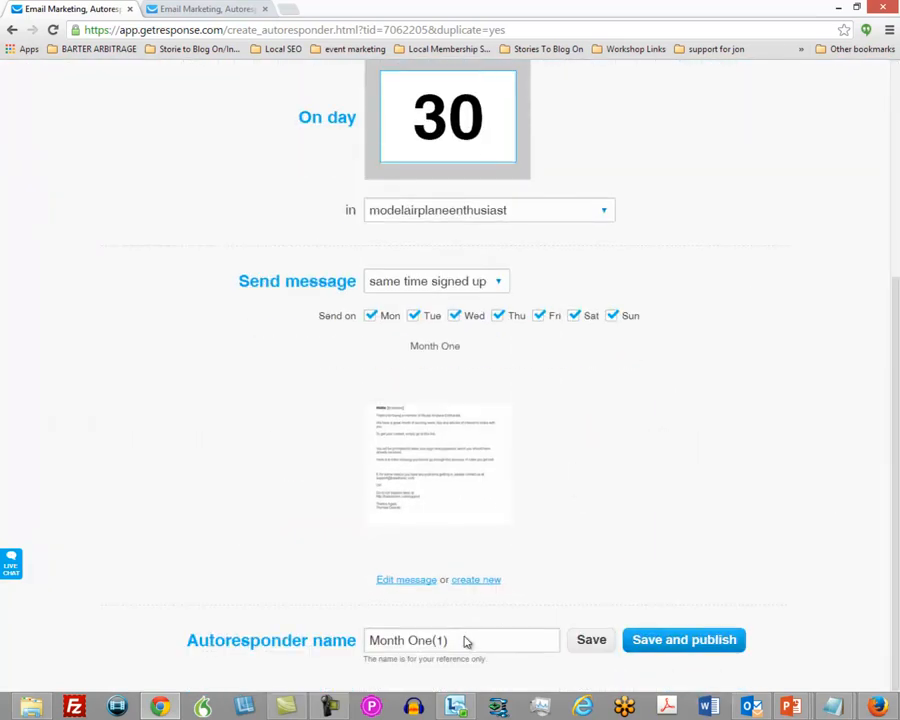
left_click_drag(458, 641, 407, 643)
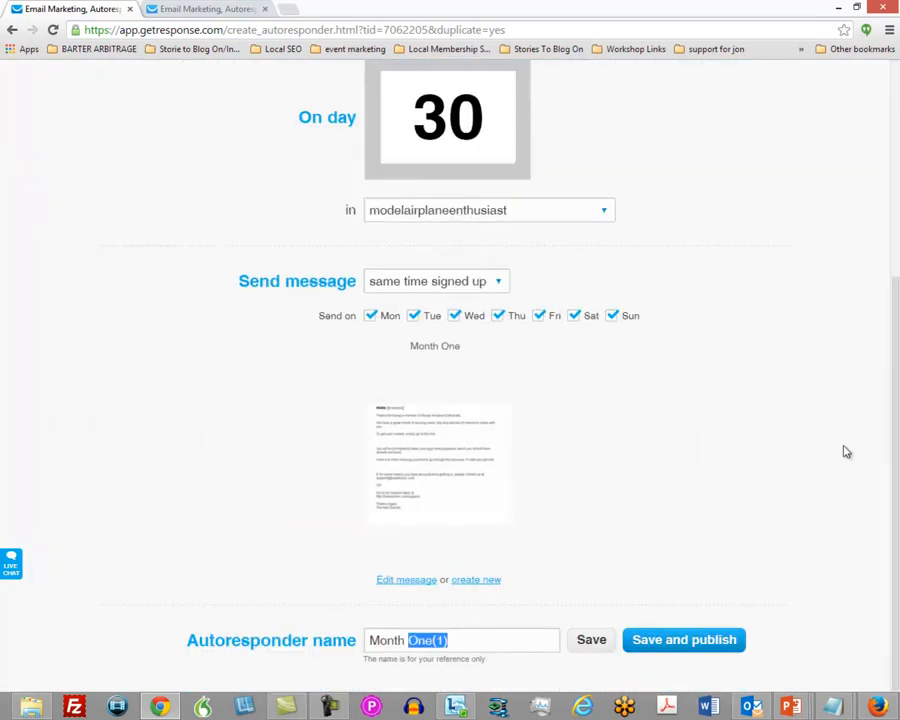
type("Two")
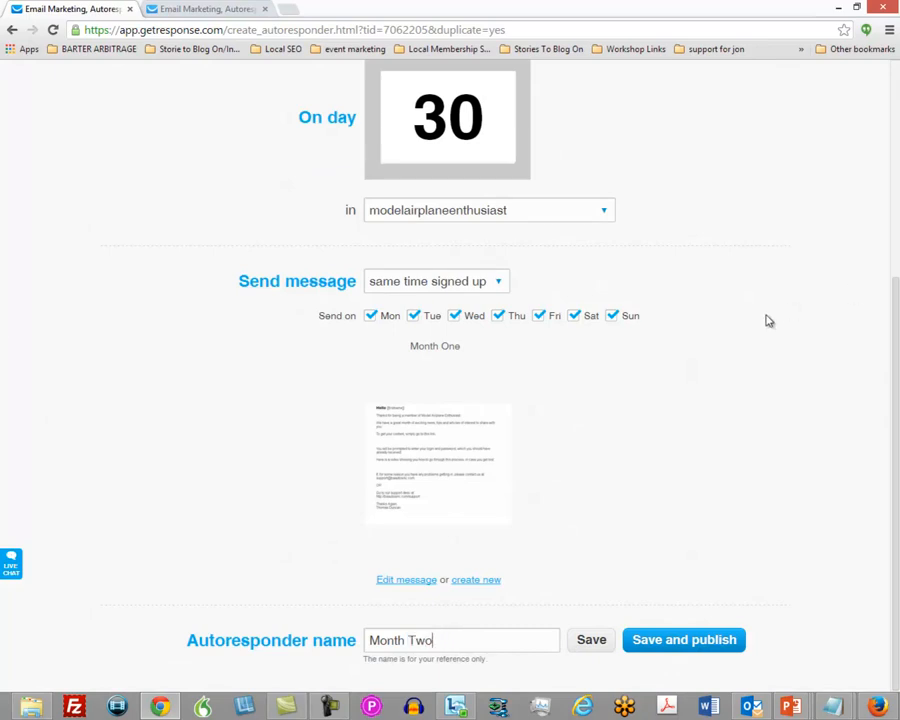
scroll(753, 345, "up", 2)
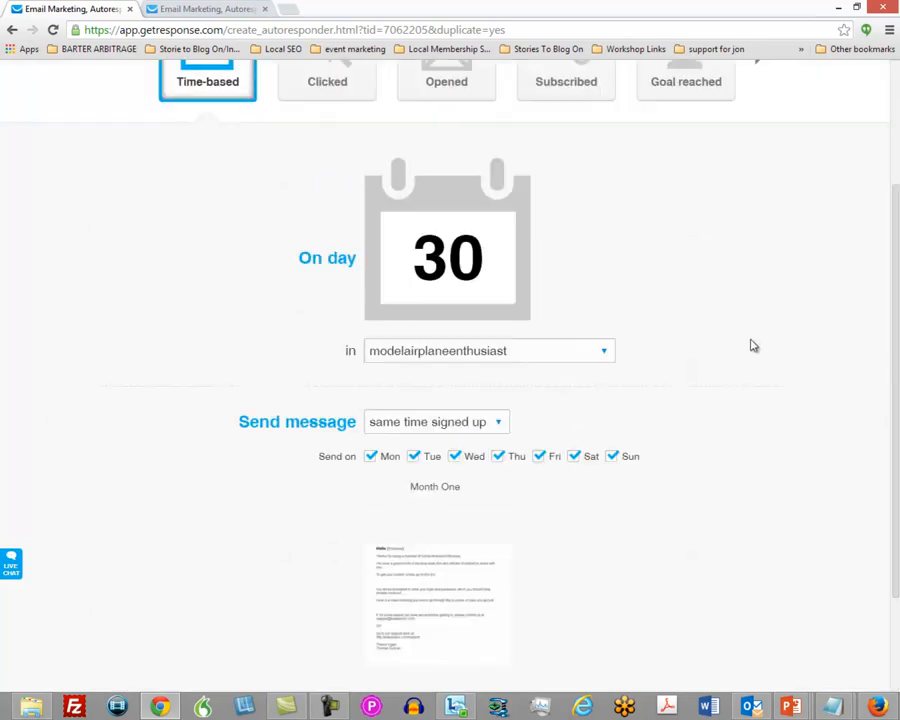
scroll(753, 345, "down", 2)
mouse_move(460, 538)
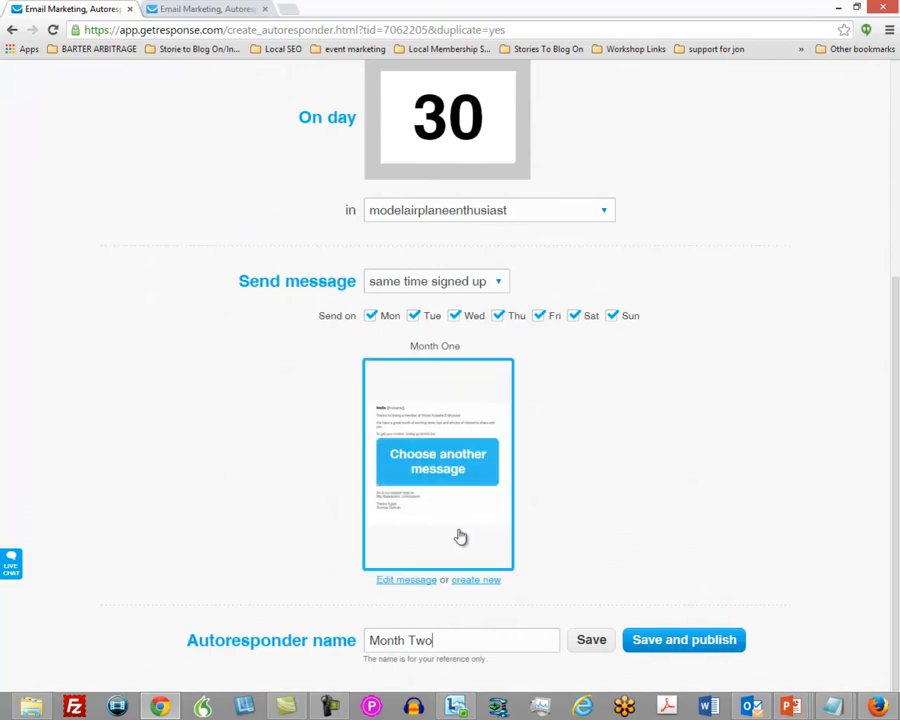
Edit the duplicate's message so its subject says "Month Two" and its message name is Month Two, and proceed to the email editor.
left_click(405, 584)
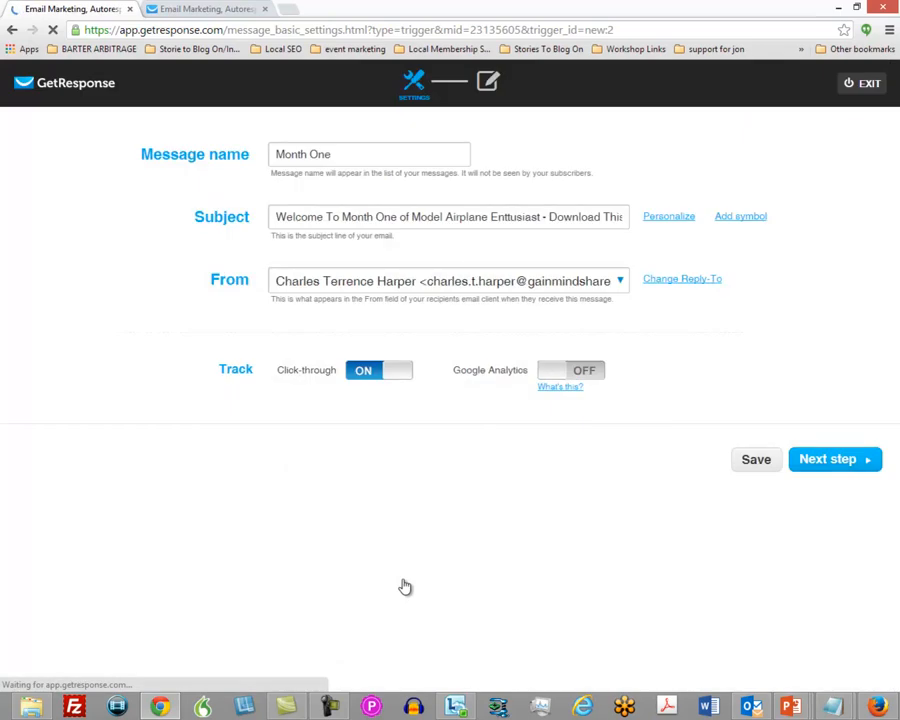
double_click(386, 216)
type("Two")
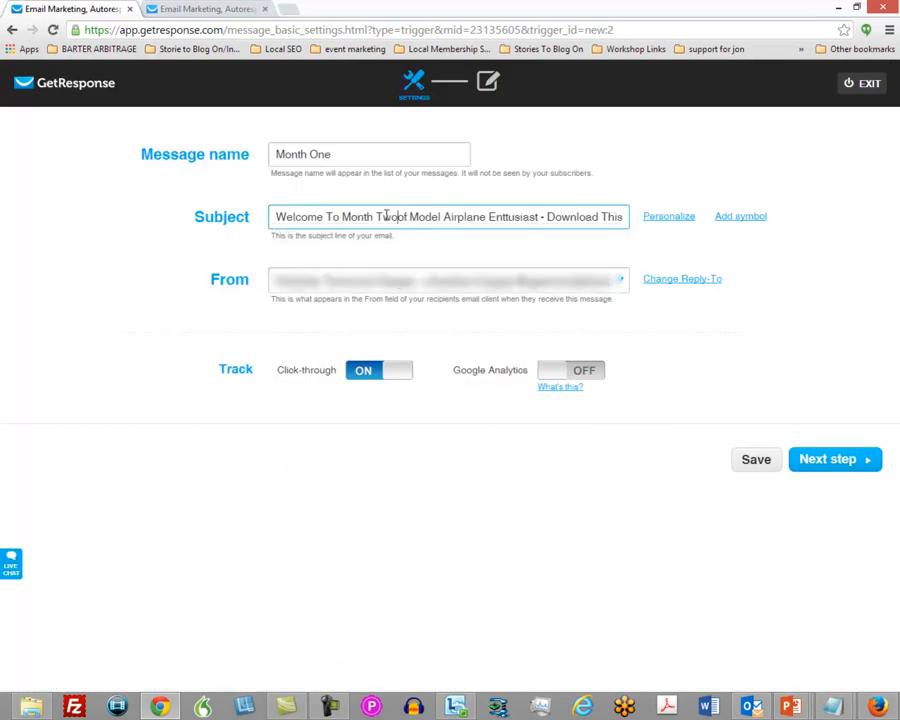
double_click(318, 154)
type("Two")
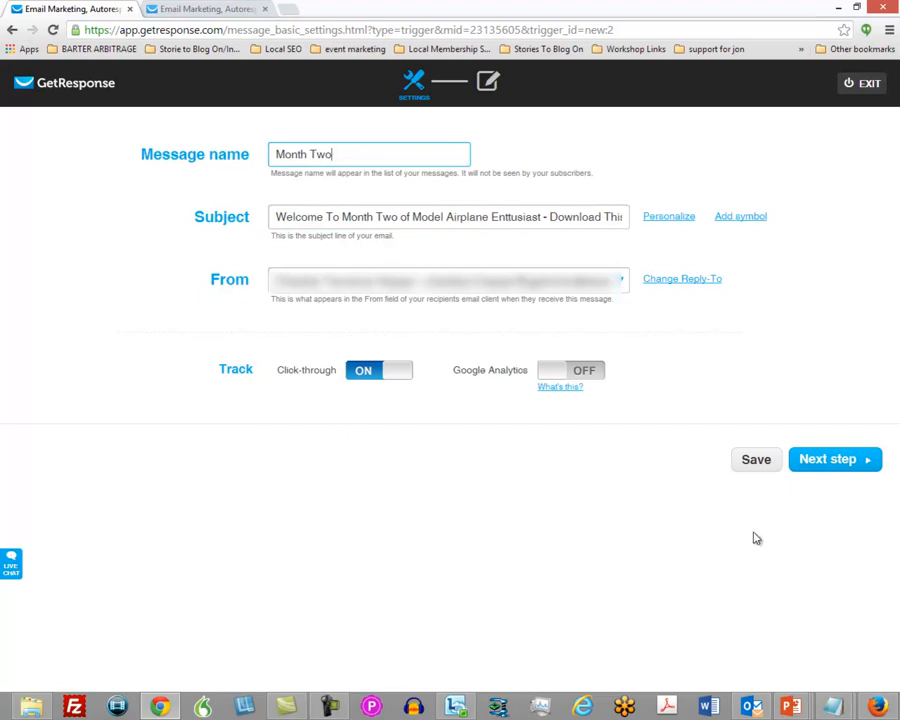
left_click(818, 464)
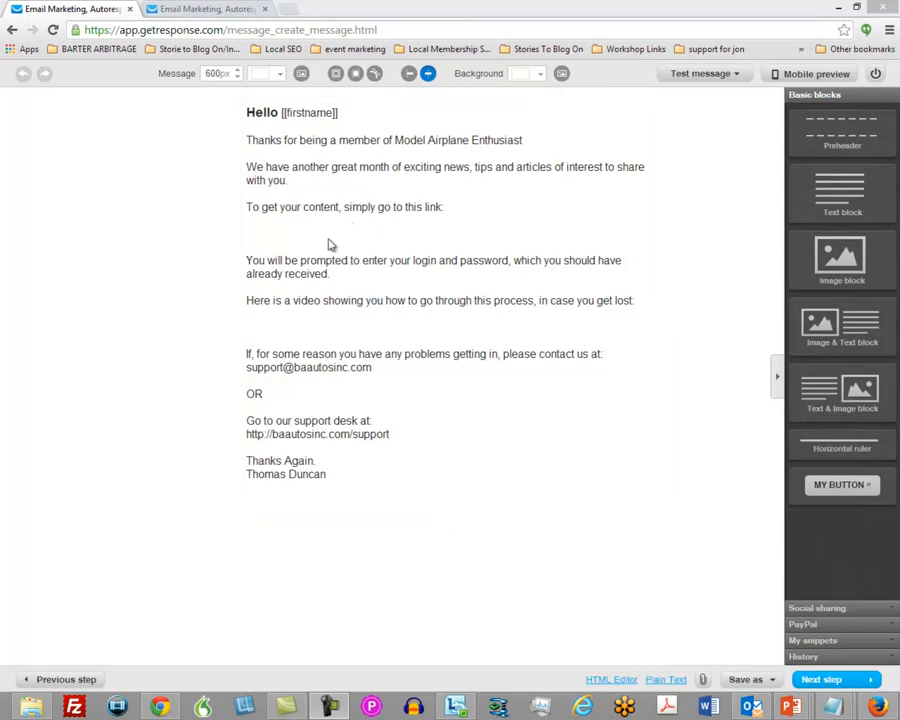
Select the entire Month Two message body and review the email's plain-text version.
left_click(252, 113)
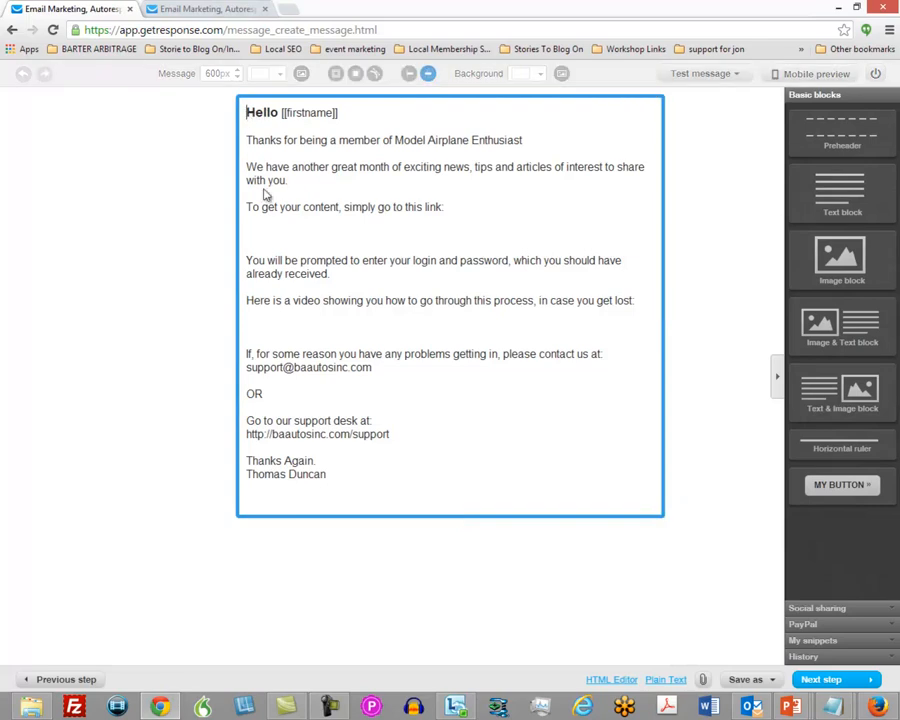
triple_click(298, 348)
left_click_drag(375, 480, 240, 65)
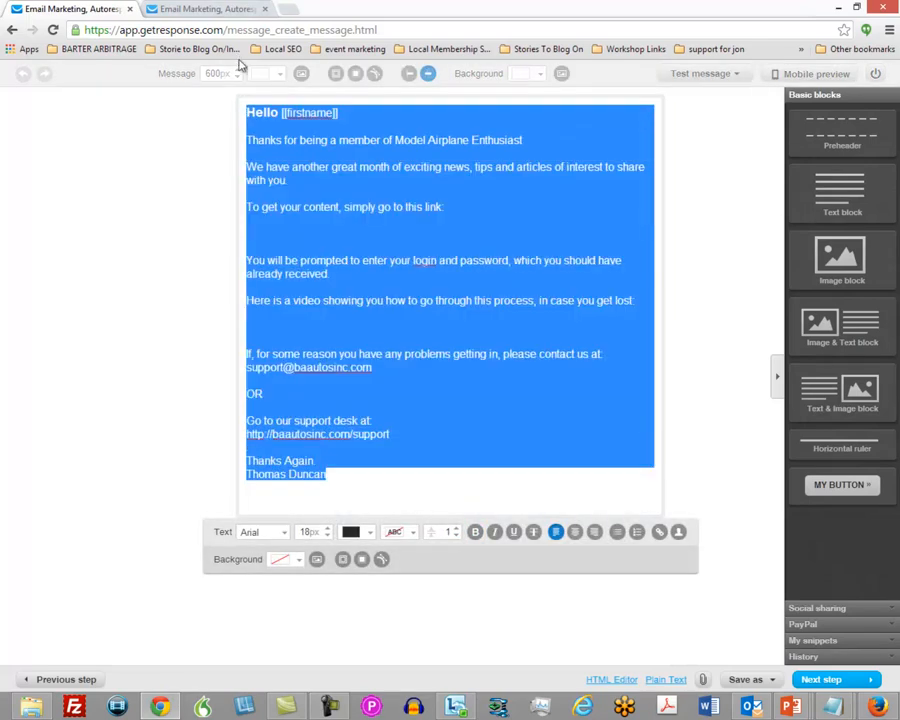
left_click(665, 681)
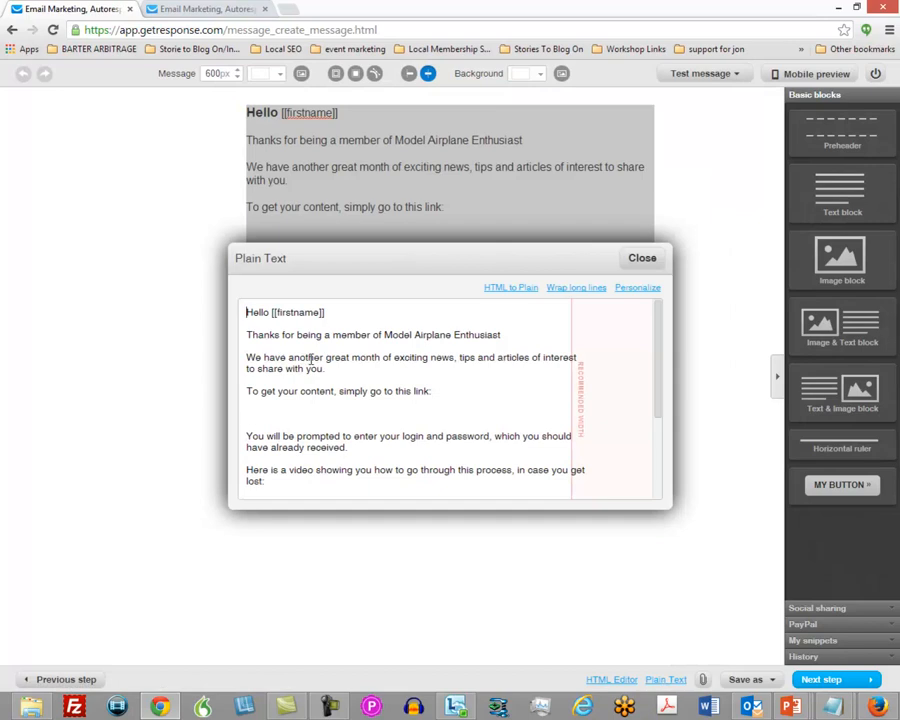
left_click(641, 261)
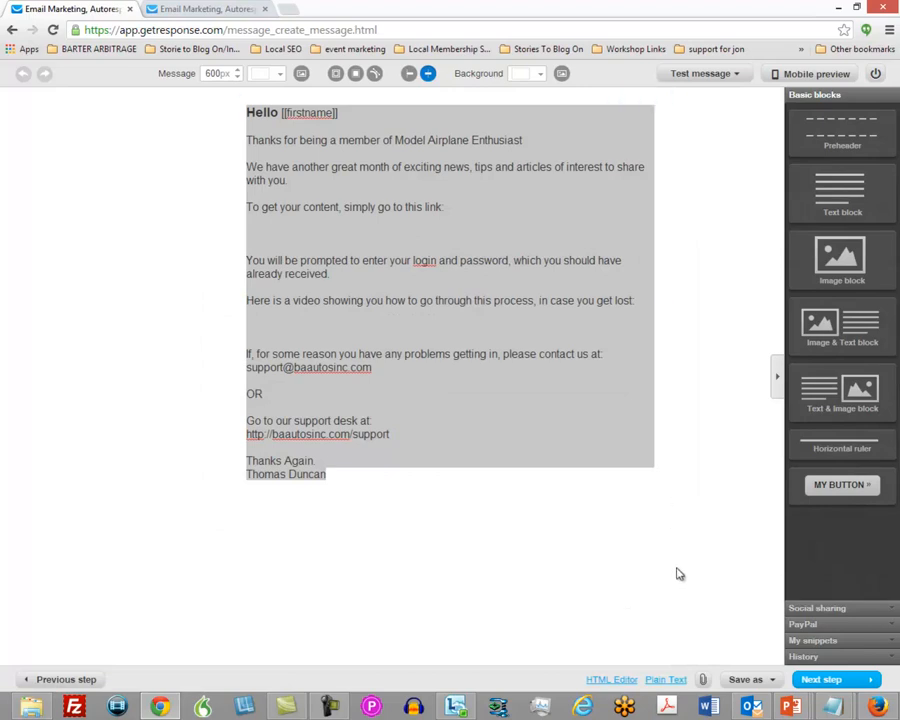
Finish the Month Two email and save and publish its autoresponder.
left_click(828, 681)
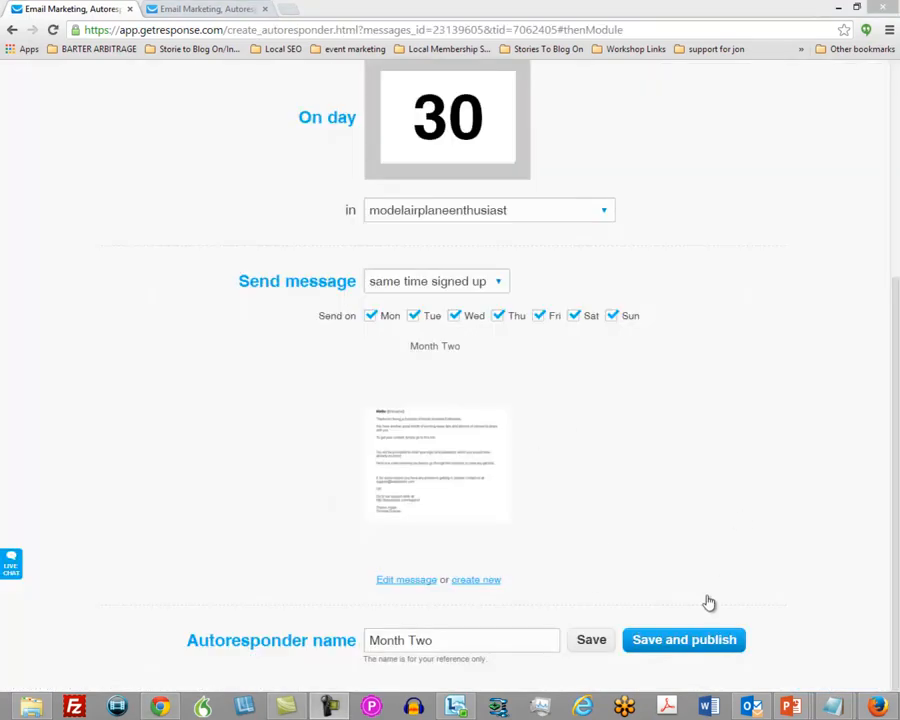
left_click(668, 645)
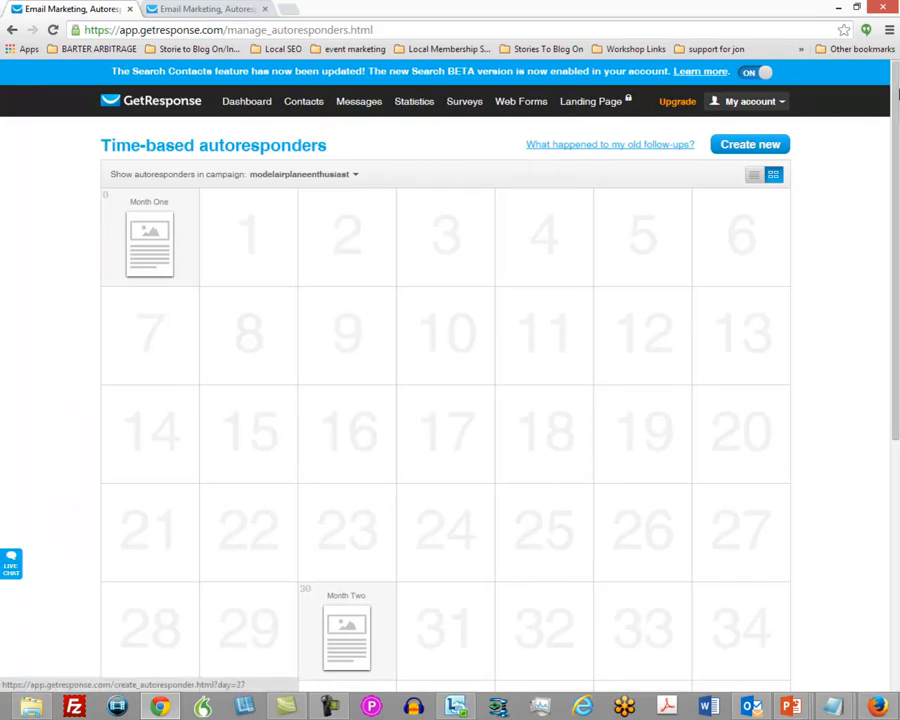
scroll(829, 217, "down", 2)
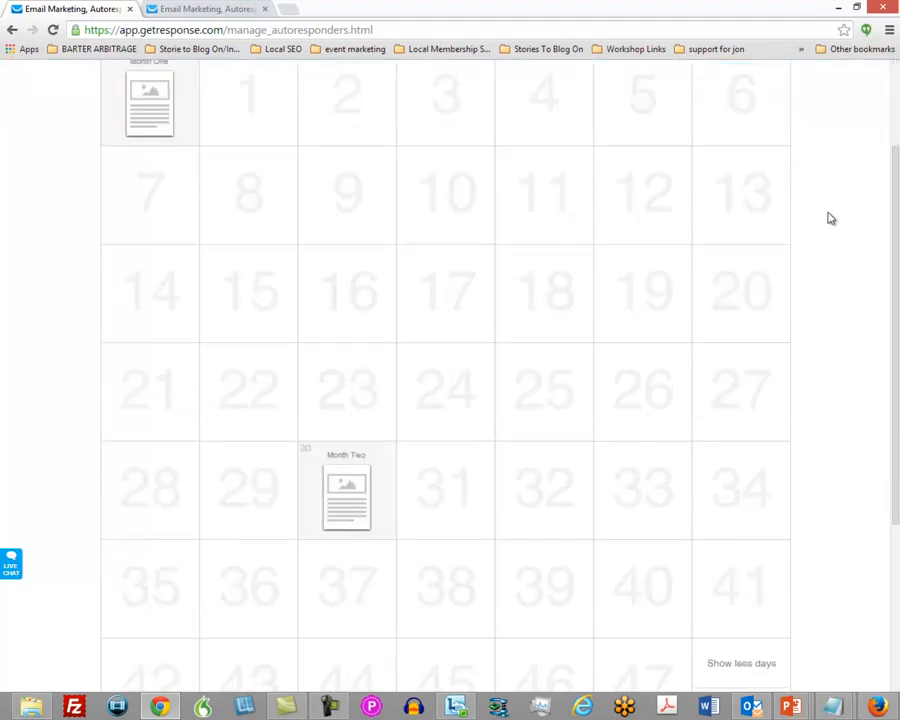
scroll(829, 218, "up", 1)
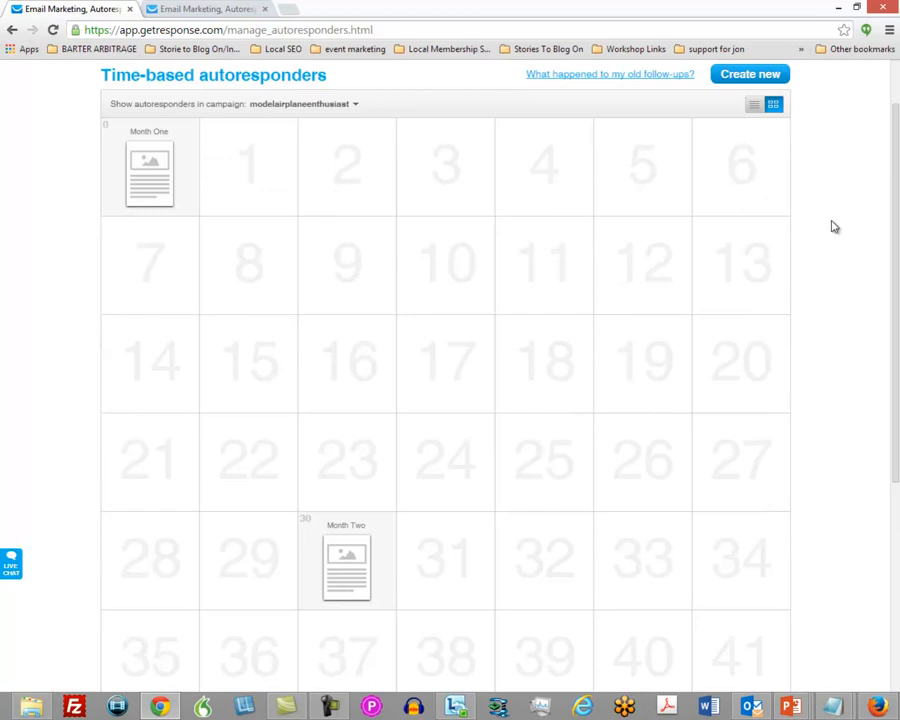
Show the campaign's autoresponders as a list and duplicate the Month Three autoresponder.
left_click(754, 108)
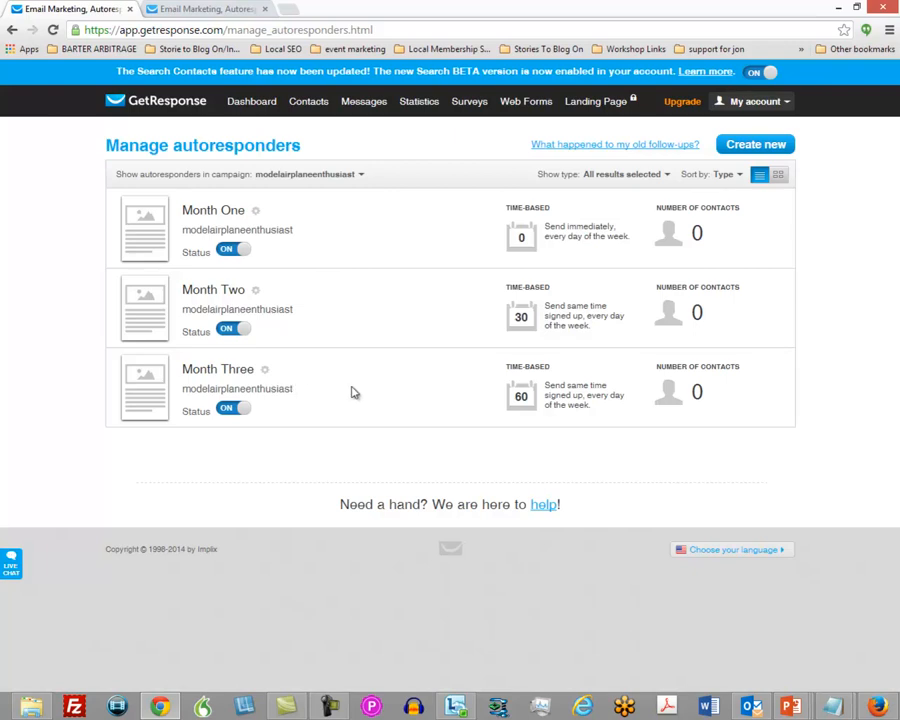
left_click(265, 371)
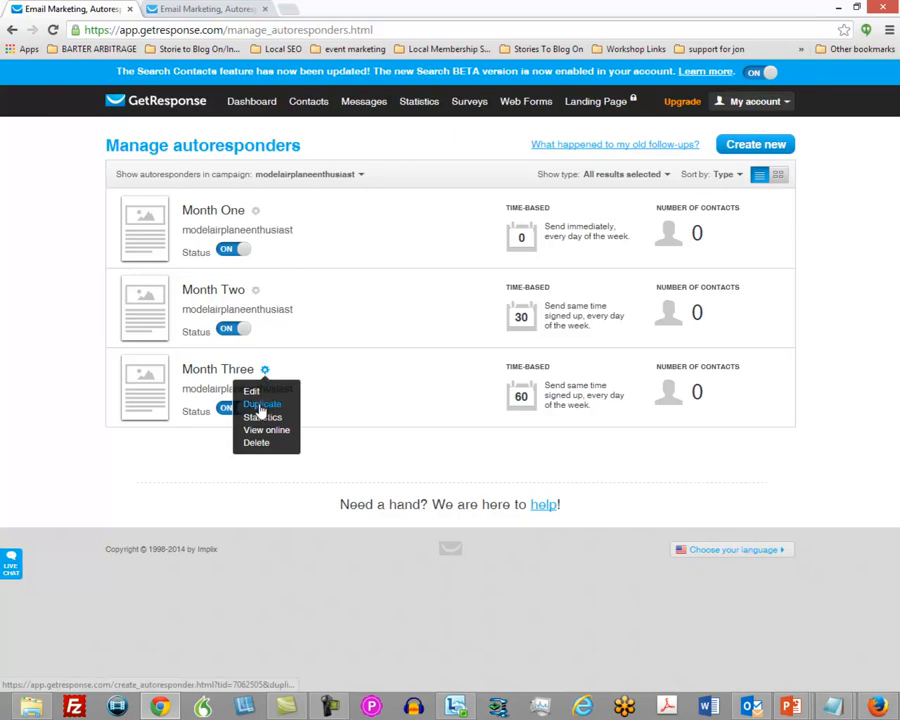
left_click(261, 405)
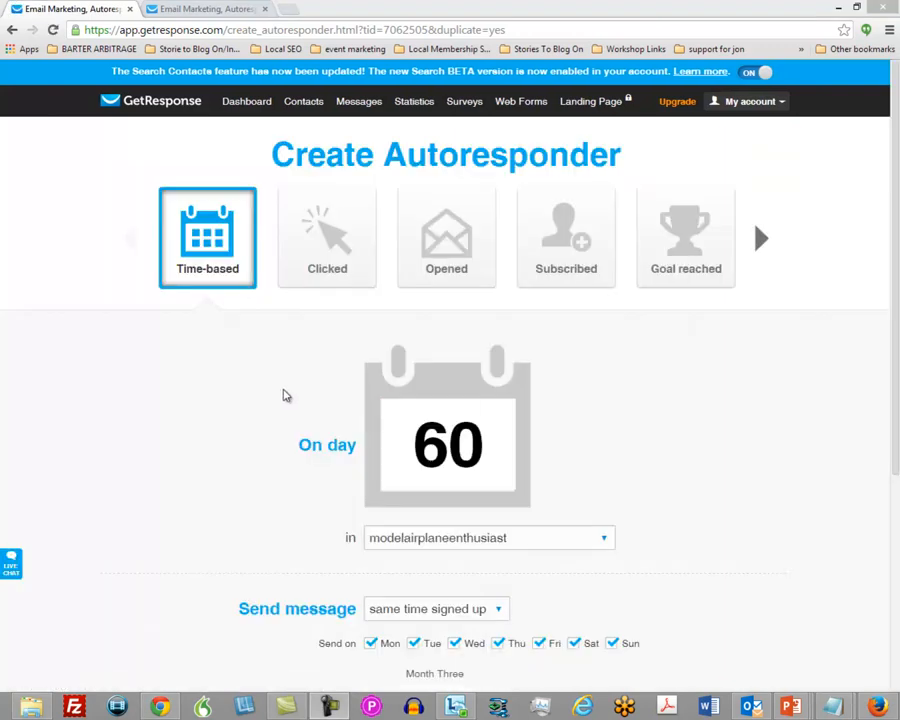
Set the send day of the duplicated Month Three autoresponder to 90.
left_click(428, 430)
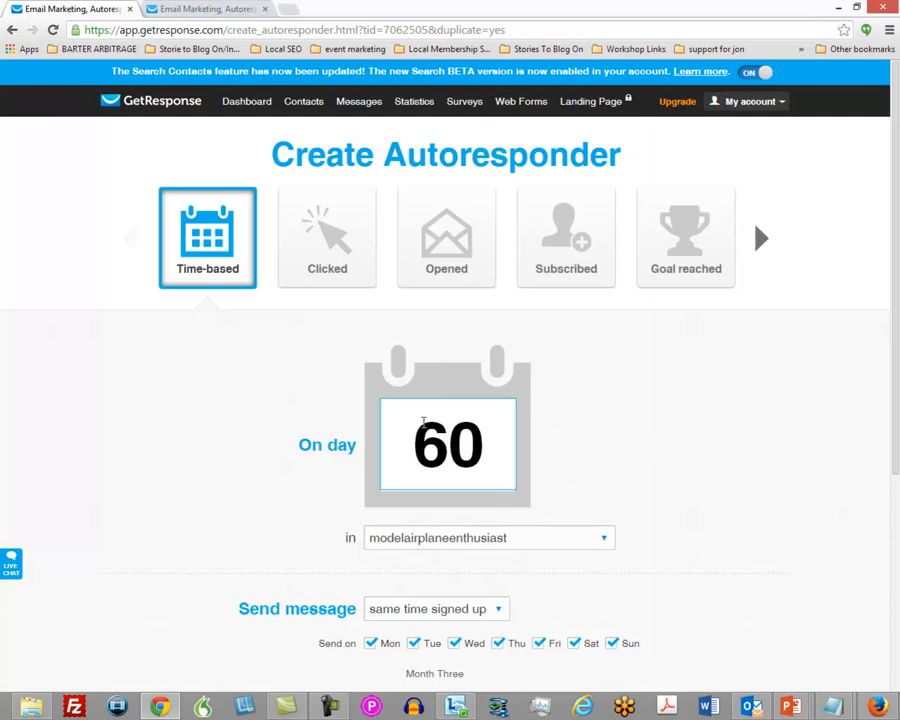
key("BackSpace")
type("9")
left_click(558, 454)
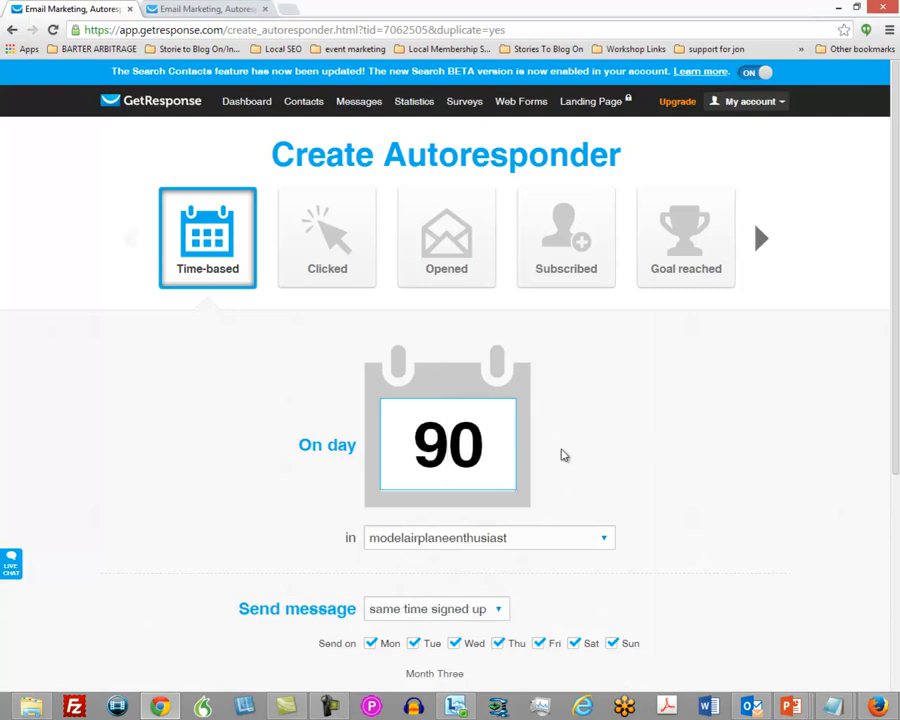
scroll(562, 463, "down", 1)
scroll(558, 460, "down", 3)
scroll(554, 470, "up", 2)
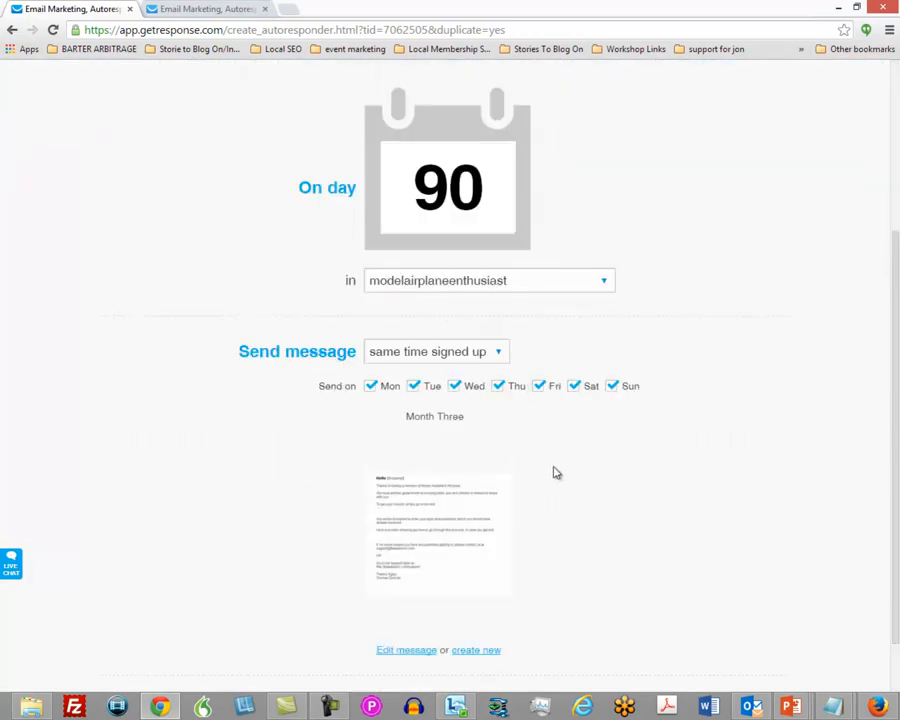
scroll(556, 473, "down", 1)
scroll(551, 472, "up", 2)
scroll(547, 473, "down", 2)
scroll(580, 512, "down", 1)
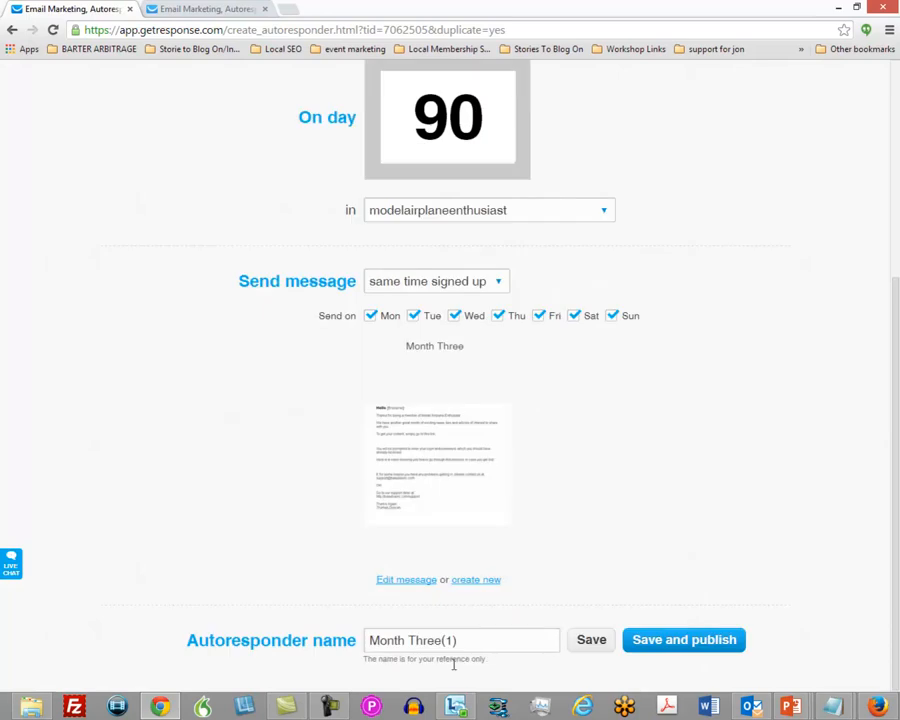
Set the send day of the duplicated Month Three autoresponder to 120.
left_click_drag(465, 640, 410, 638)
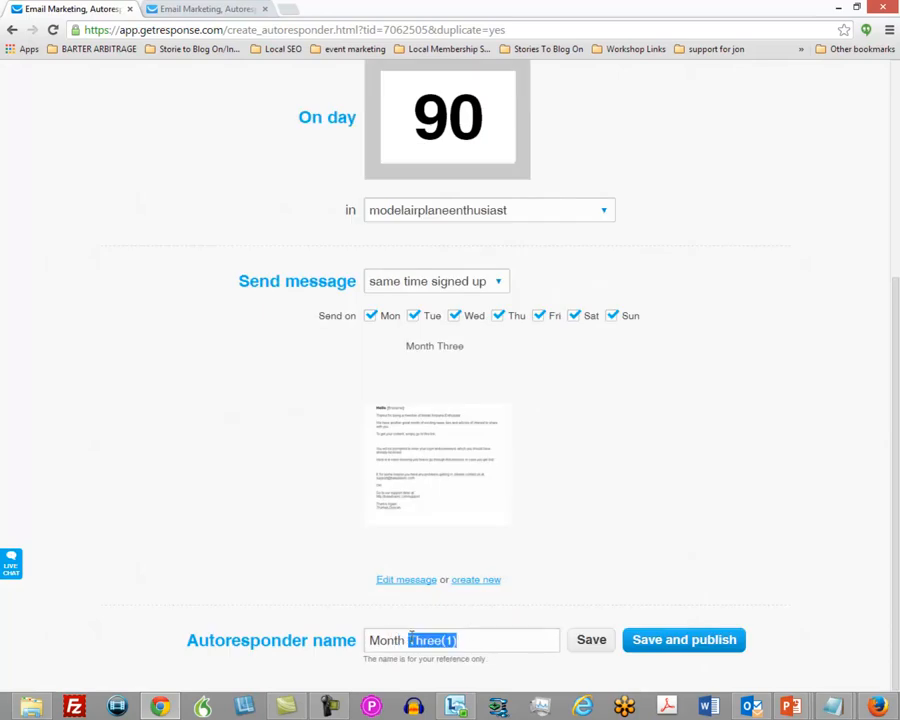
left_click(450, 115)
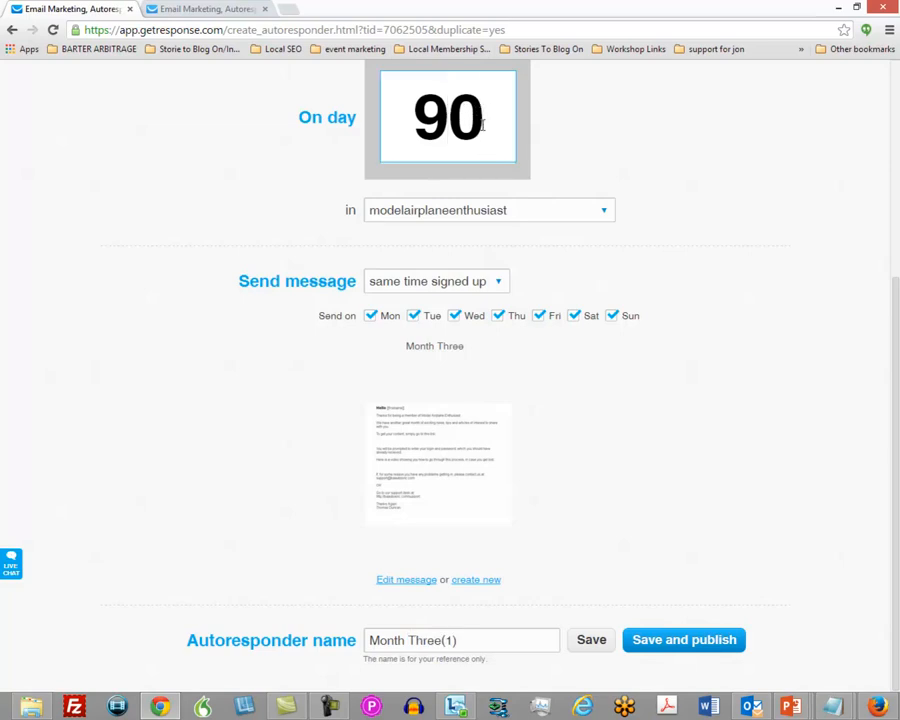
key("BackSpace")
key("BackSpace")
type("120")
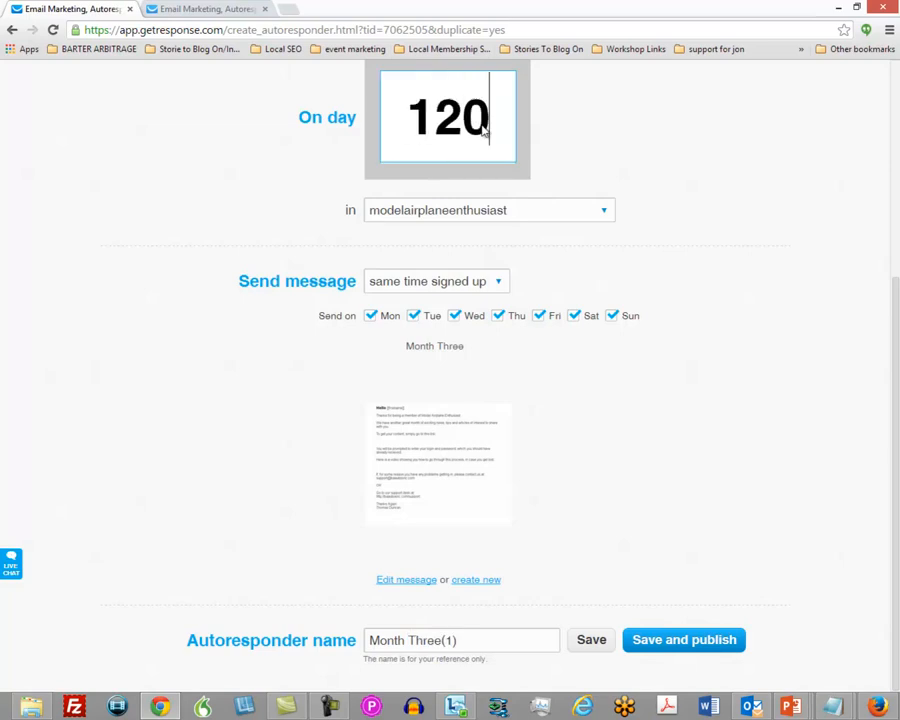
Name the duplicated autoresponder Month Four, then save and publish it.
left_click_drag(465, 643, 405, 640)
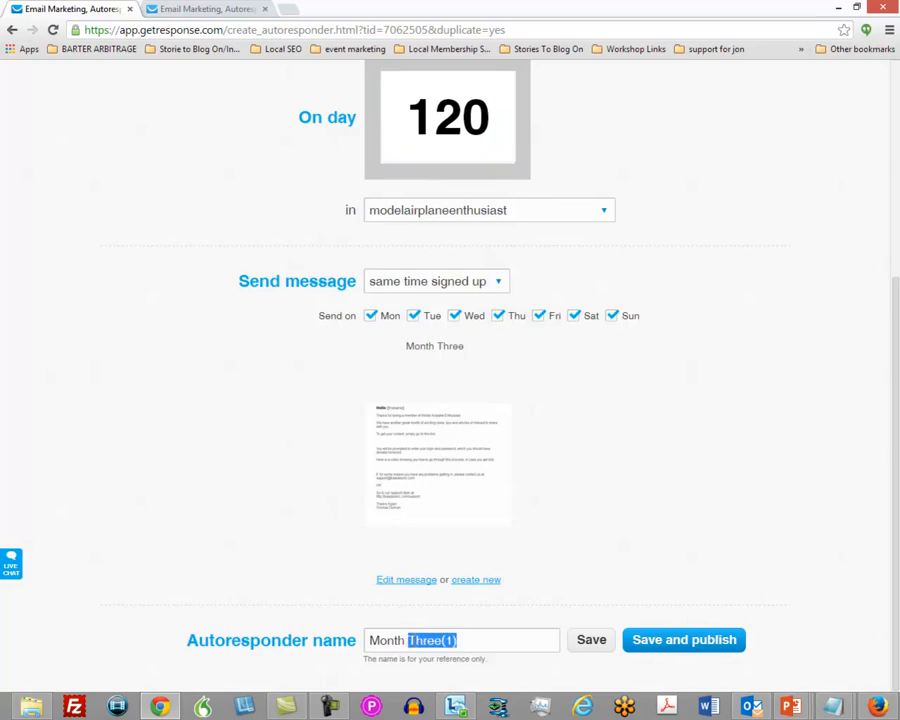
type("Four")
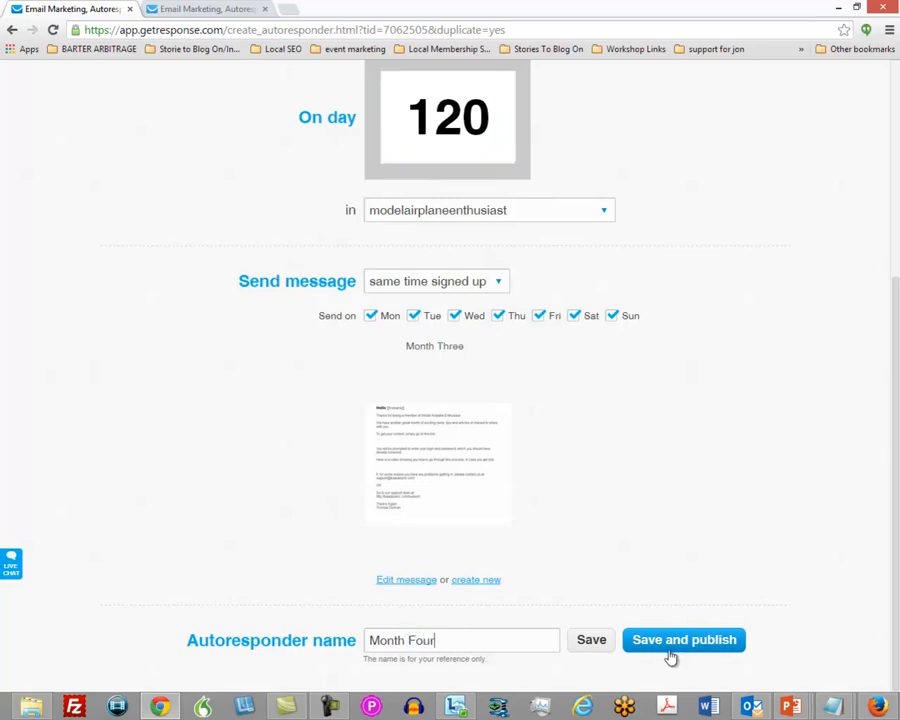
left_click(672, 645)
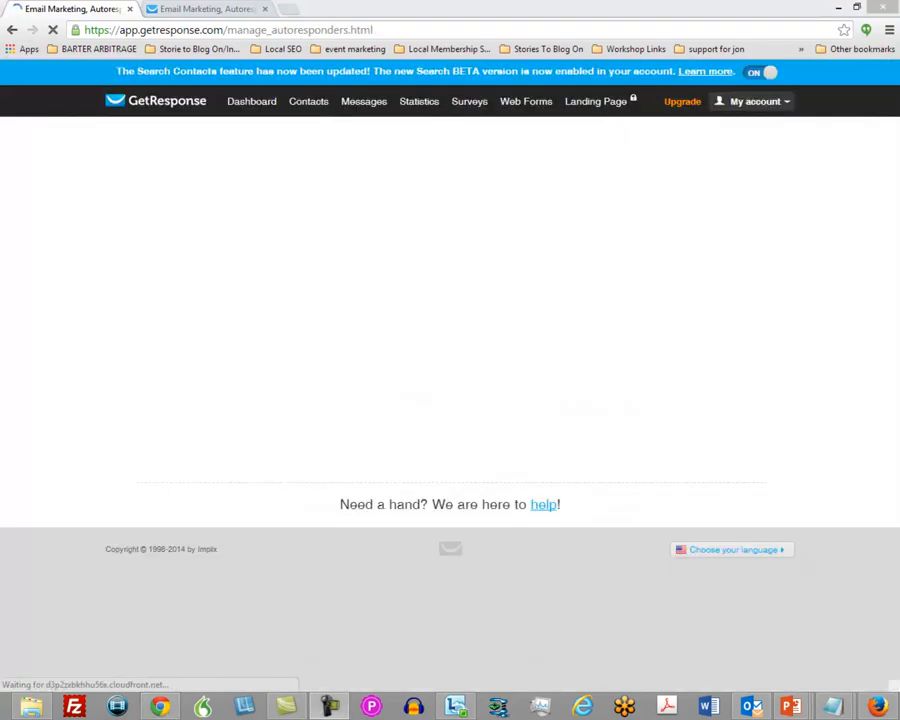
Reopen the Month Four autoresponder for editing and set its send day to 90.
left_click(259, 450)
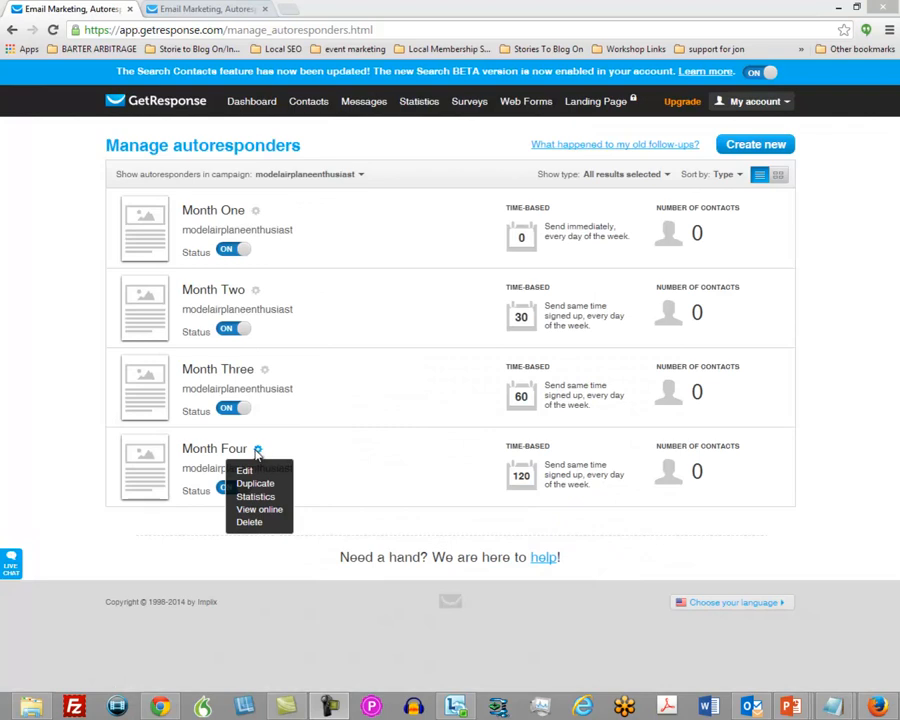
mouse_move(257, 452)
left_click(244, 473)
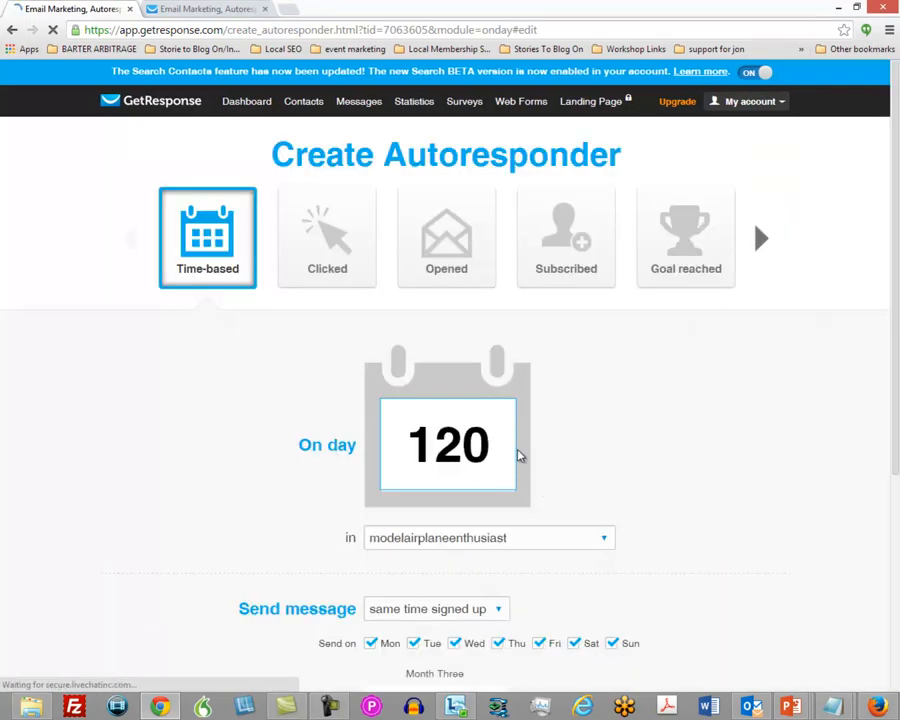
key("BackSpace")
key("BackSpace")
key("BackSpace")
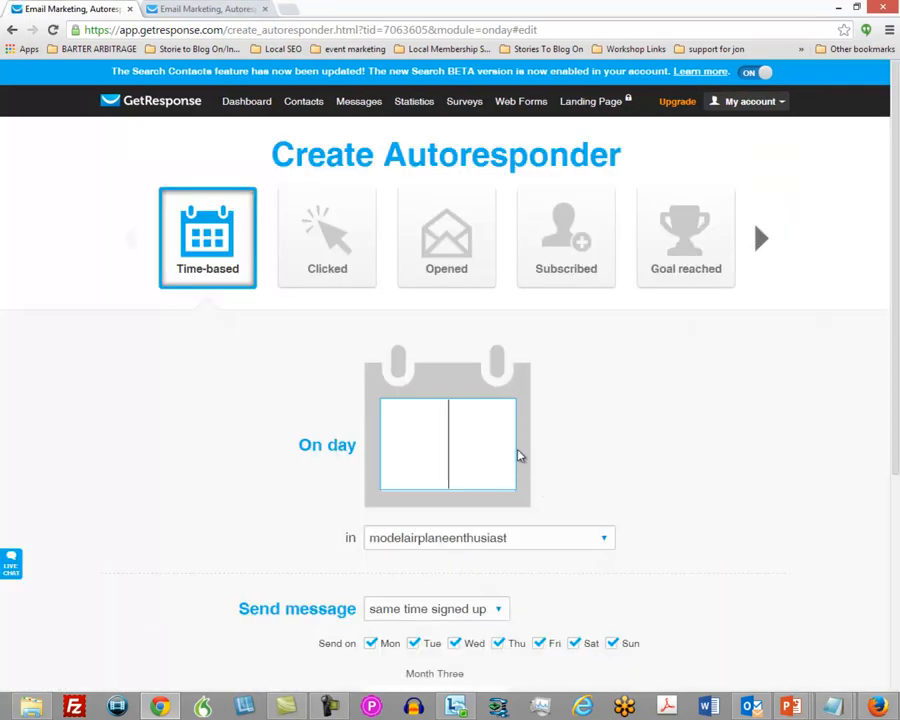
type("90")
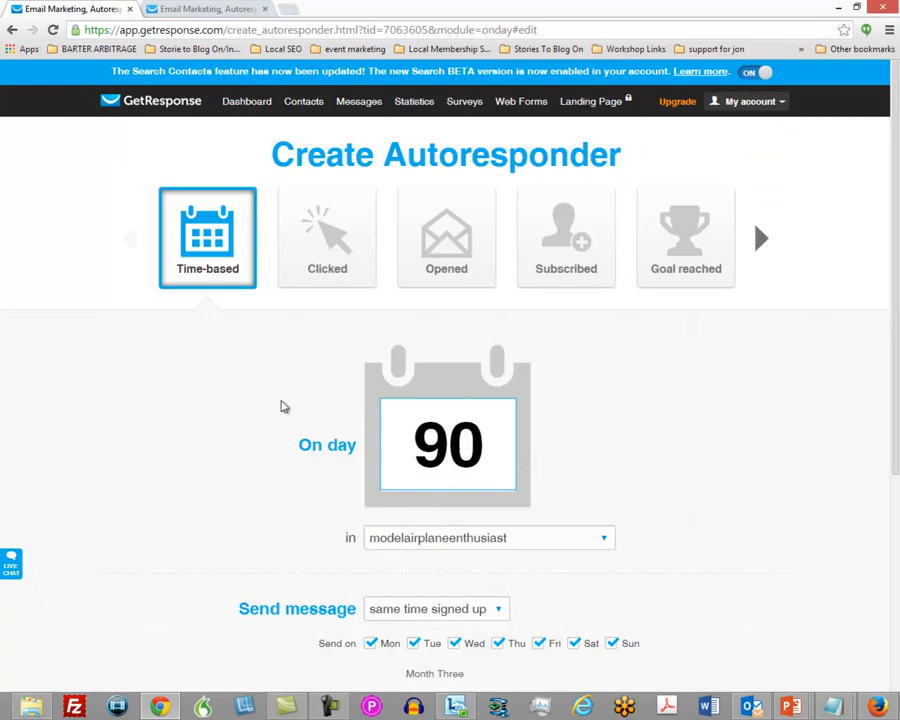
scroll(252, 387, "down", 3)
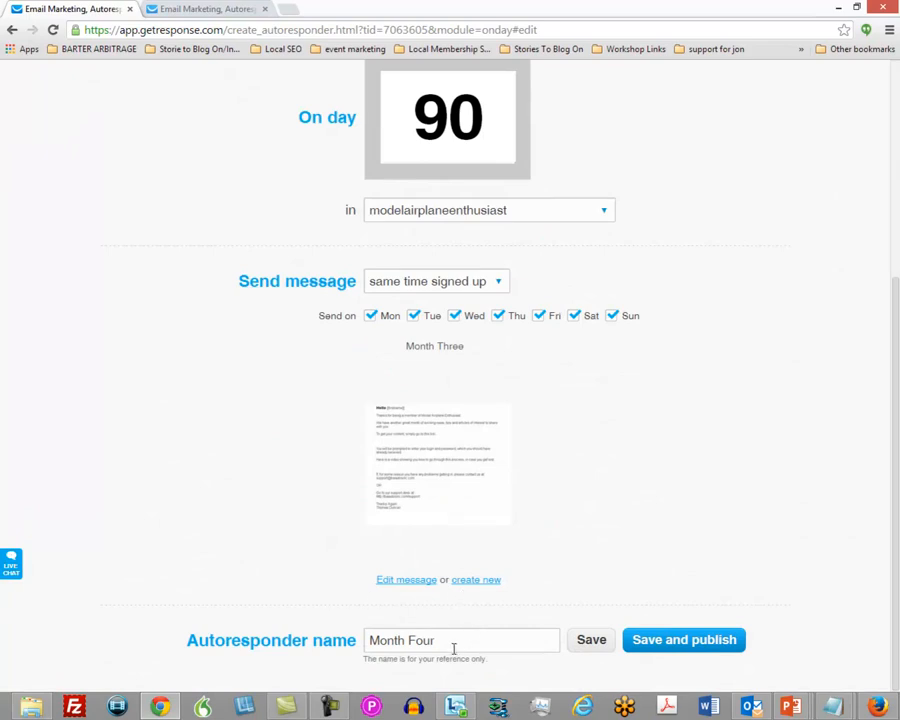
Open the autoresponder's email message for editing and rename the message Month Four.
left_click(412, 582)
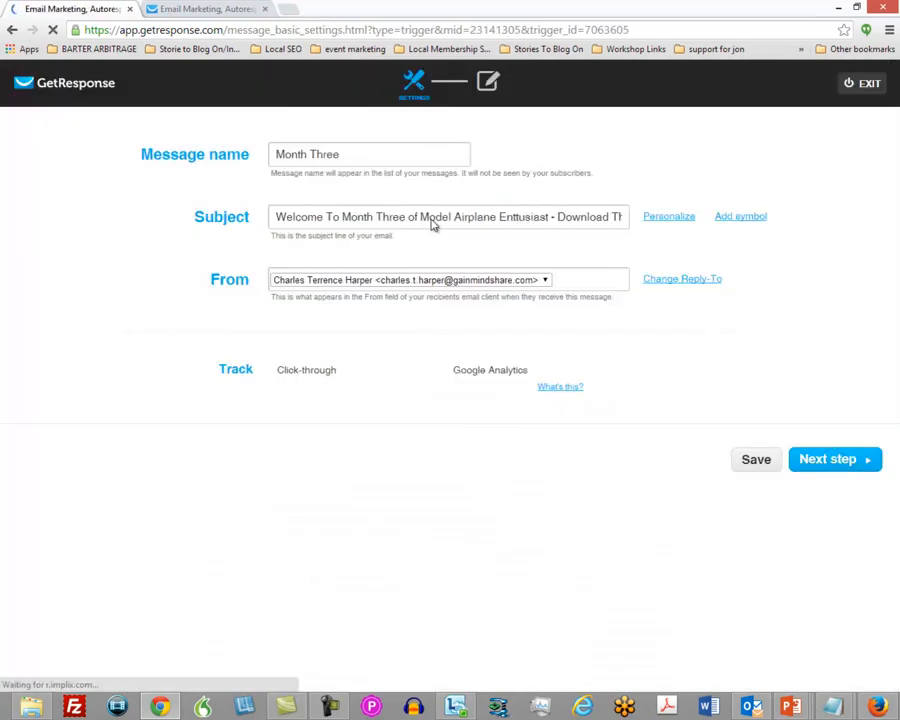
double_click(334, 153)
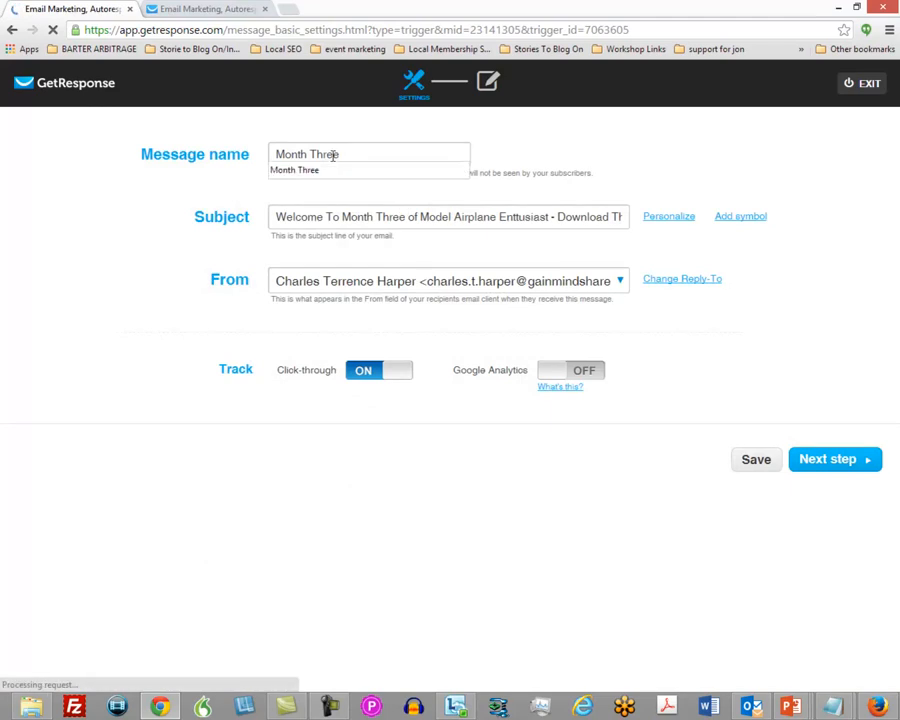
left_click(333, 154)
type("Four")
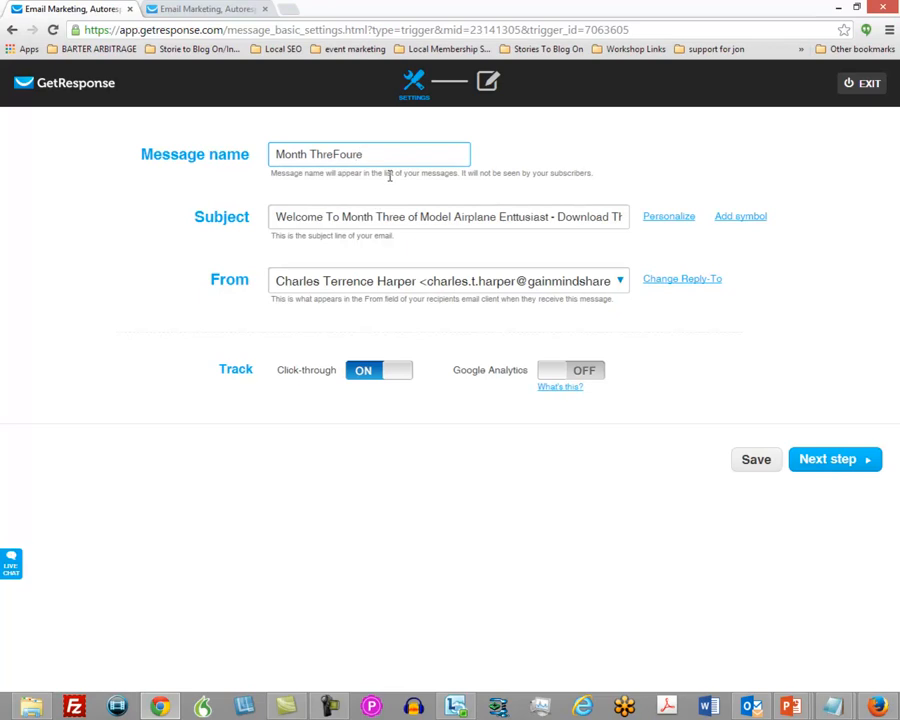
key("BackSpace")
key("BackSpace")
key("BackSpace")
key("BackSpace")
key("Delete")
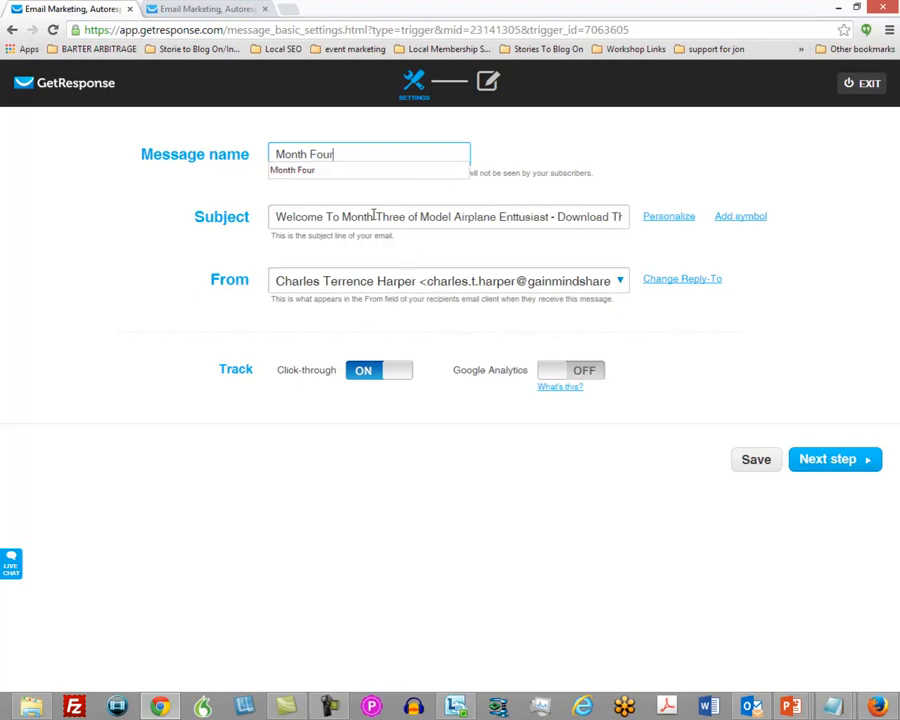
Change the month in the message's subject line so it reads "Welcome To Month Four of Model Airplane".
double_click(388, 218)
type("four")
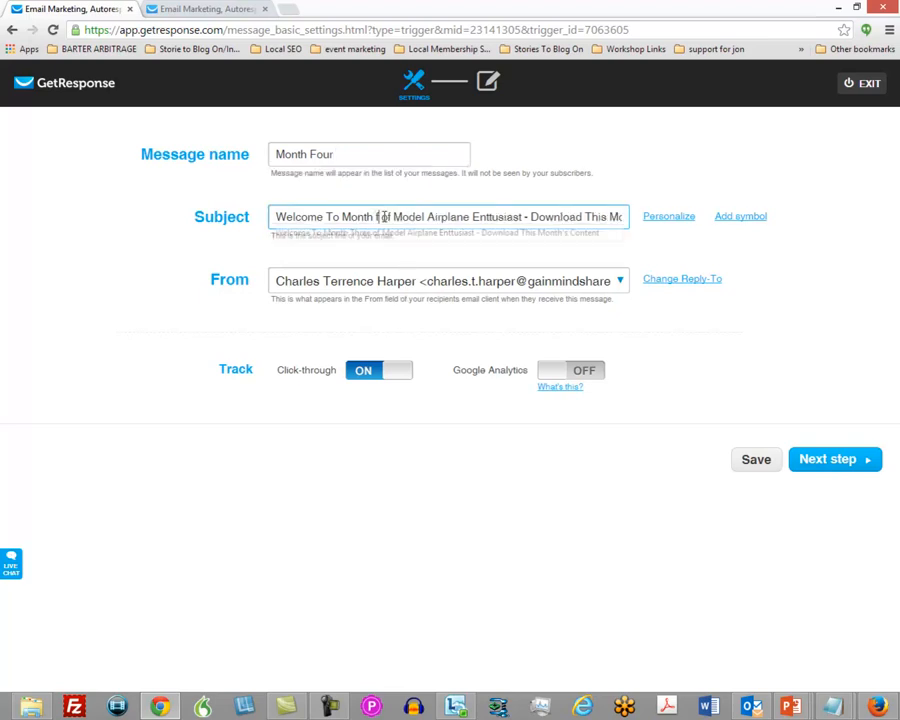
key("BackSpace")
key("BackSpace")
key("BackSpace")
key("BackSpace")
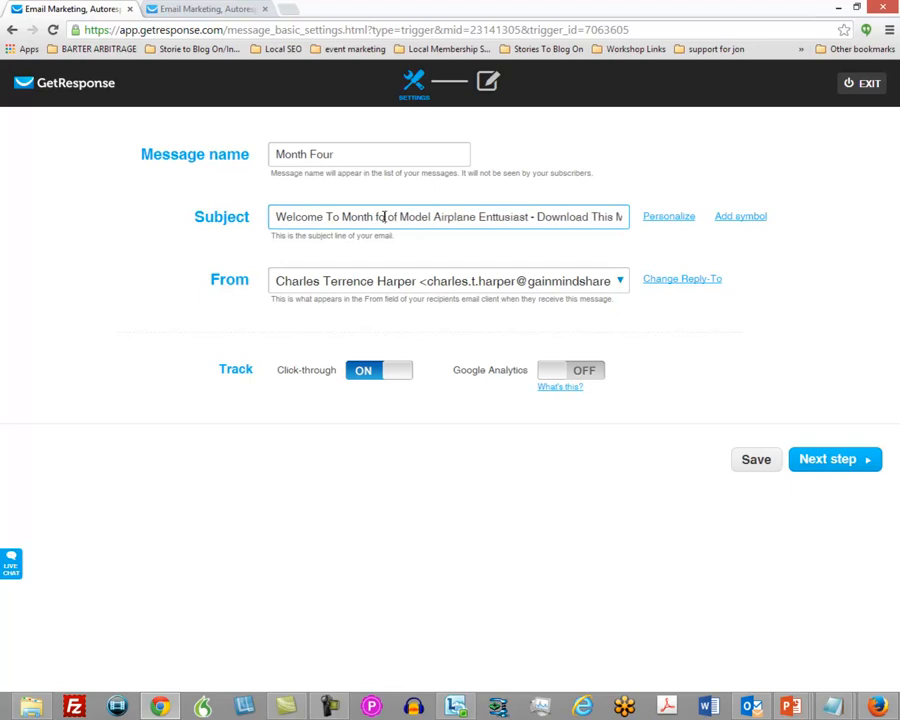
type("Four")
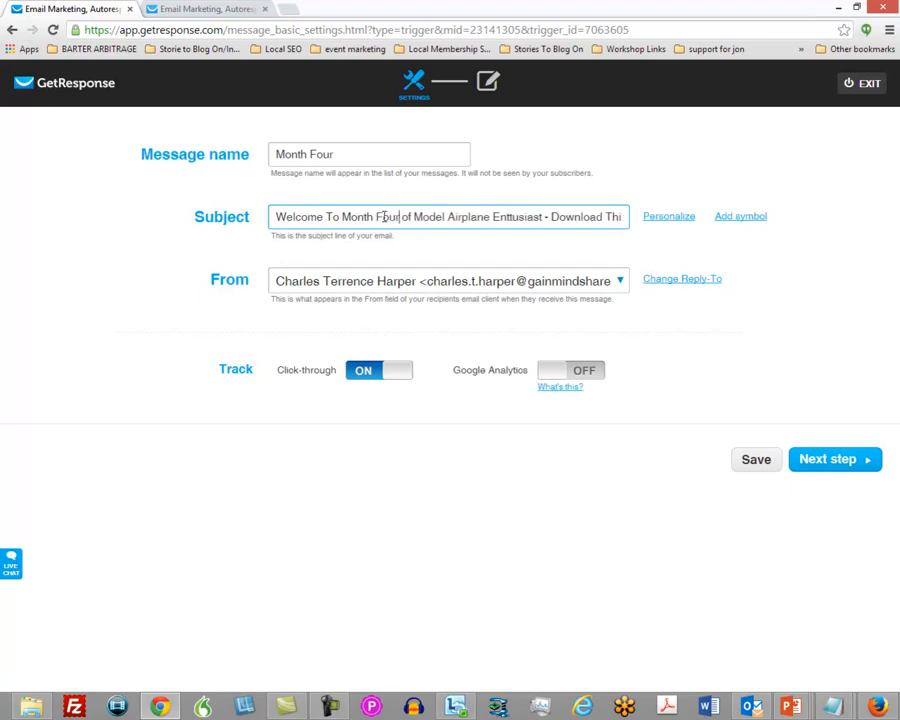
Keep the email body as it is, finish the message, and save and publish the Month Four autoresponder.
left_click(834, 466)
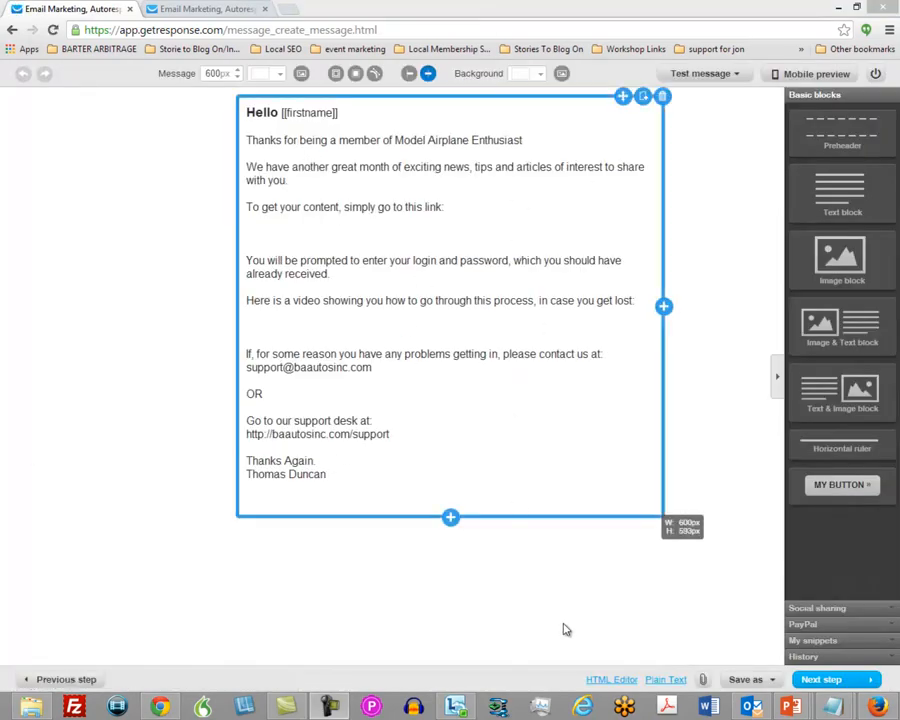
left_click(821, 680)
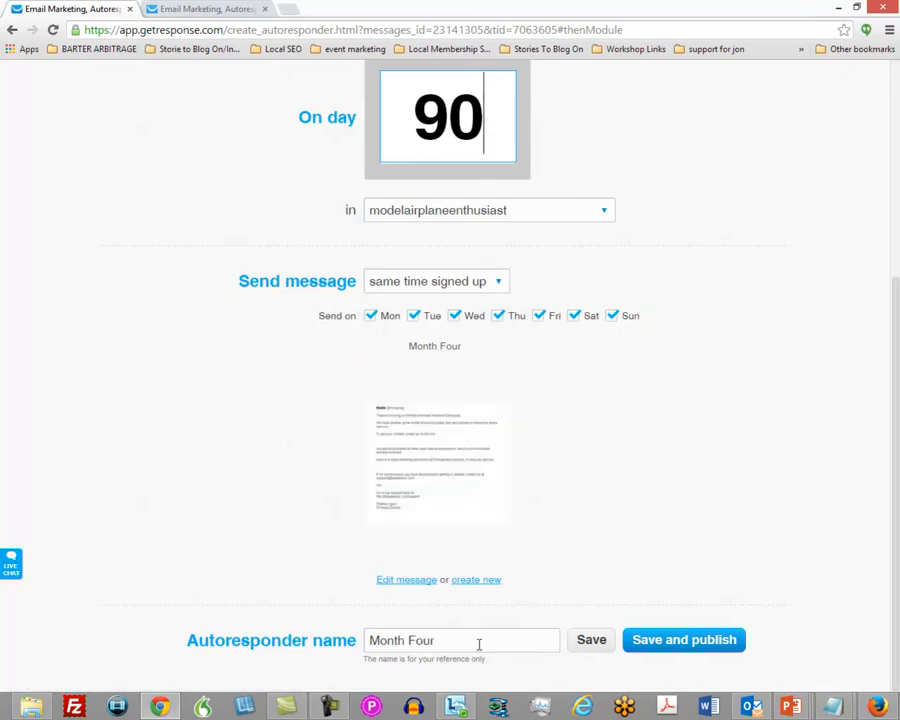
left_click(667, 645)
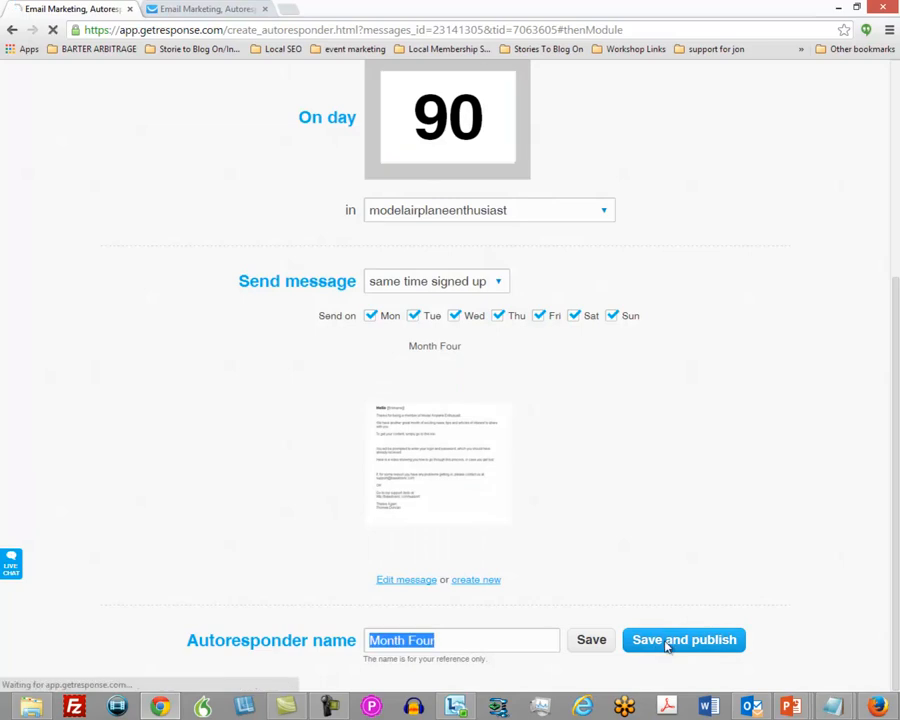